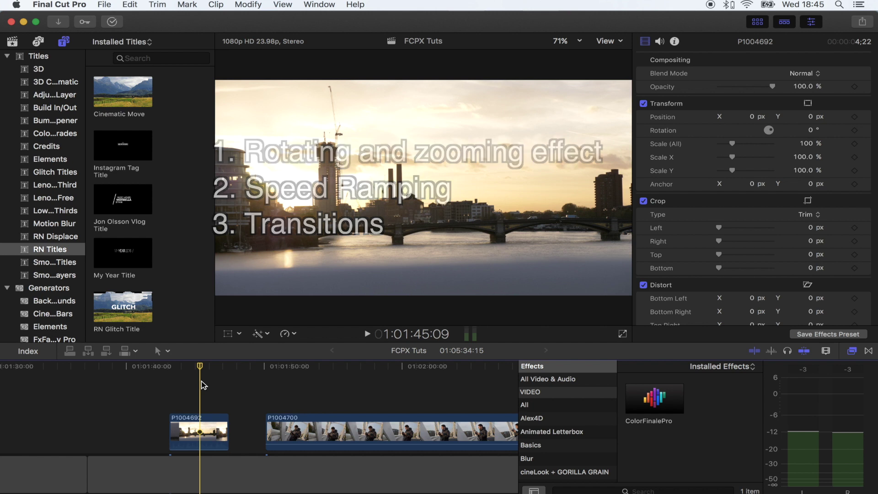
Place the Cinematic Move title above clip P1004692 and select it
{"action": "left_click", "coordinate": [195, 368]}
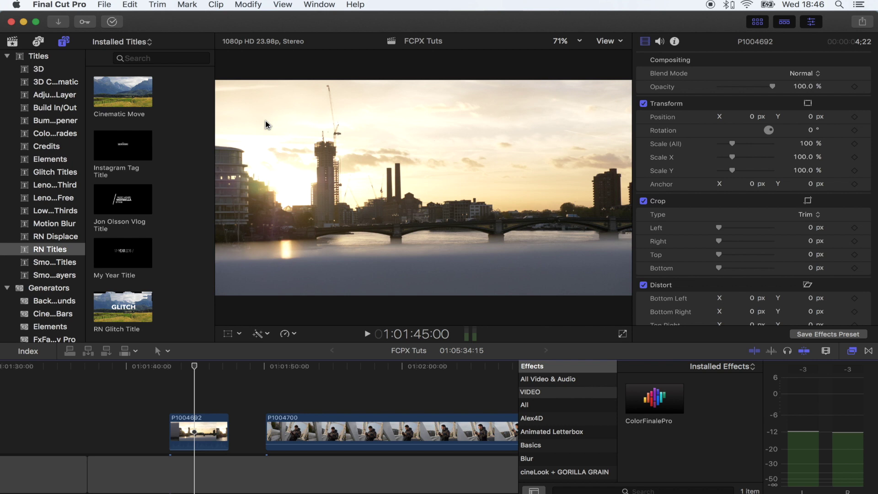
{"action": "left_click", "coordinate": [113, 93]}
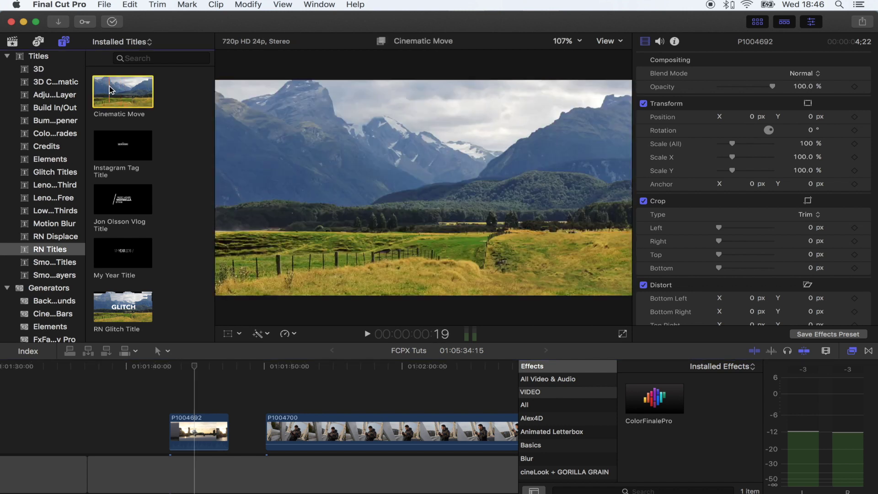
{"action": "mouse_move", "coordinate": [110, 89]}
{"action": "left_mouse_down"}
{"action": "mouse_move", "coordinate": [173, 401]}
{"action": "mouse_move", "coordinate": [228, 404]}
{"action": "left_mouse_up"}
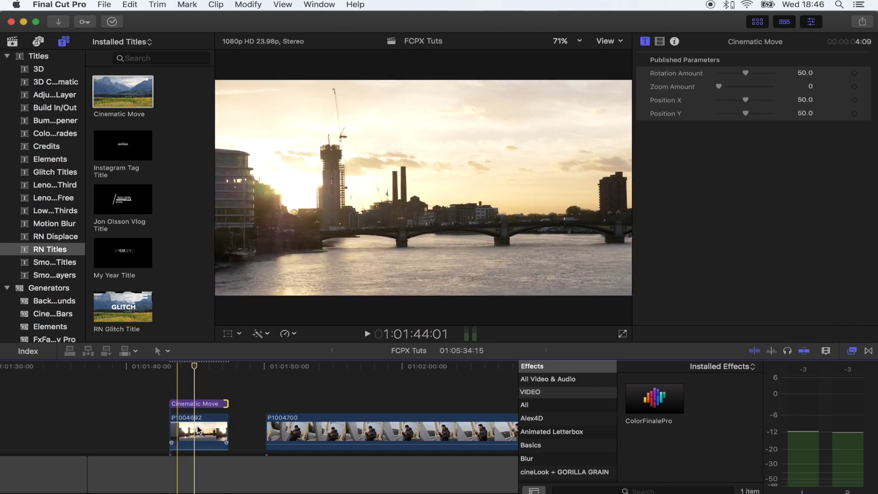
{"action": "left_click", "coordinate": [195, 406]}
{"action": "left_click", "coordinate": [225, 366]}
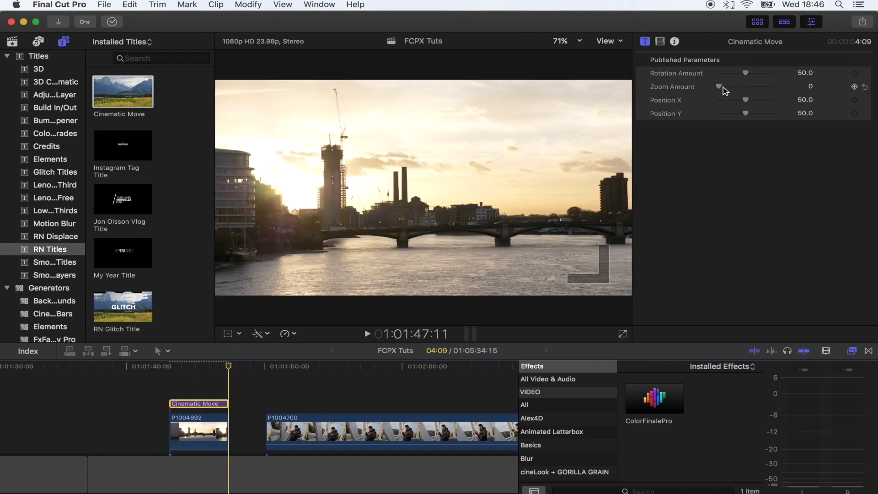
Set the title's Zoom to 15.45 and Rotation to 52.3, then play it back
{"action": "left_click_drag", "start_coordinate": [723, 88], "coordinate": [724, 88]}
{"action": "mouse_move", "coordinate": [738, 74]}
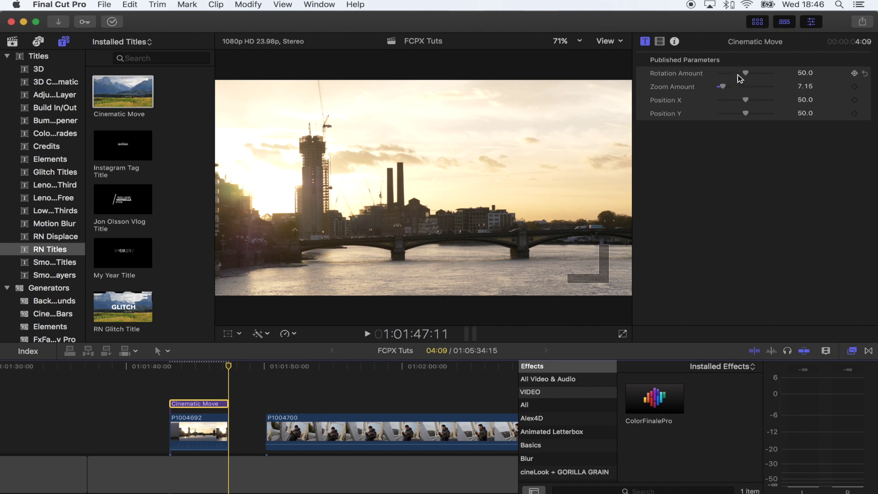
{"action": "mouse_move", "coordinate": [746, 76]}
{"action": "left_mouse_down"}
{"action": "mouse_move", "coordinate": [747, 117]}
{"action": "mouse_move", "coordinate": [729, 89]}
{"action": "left_mouse_up"}
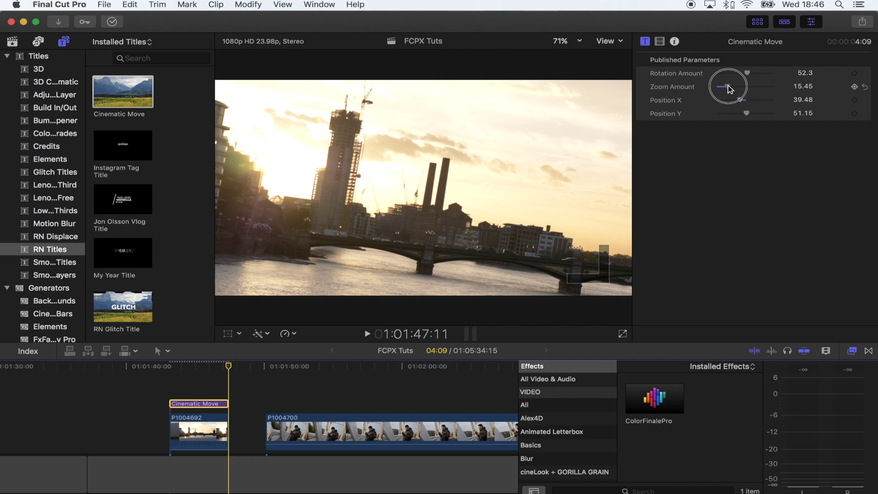
{"action": "left_click_drag", "start_coordinate": [178, 366], "coordinate": [173, 368]}
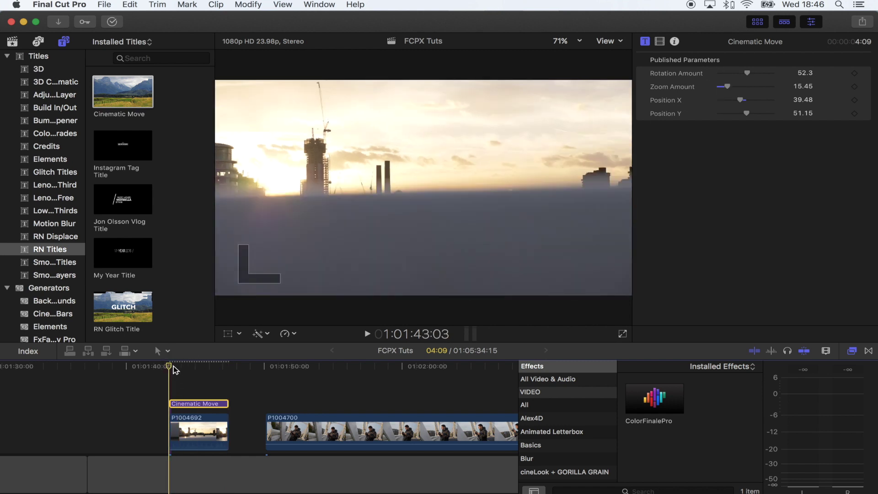
{"action": "key", "text": "space"}
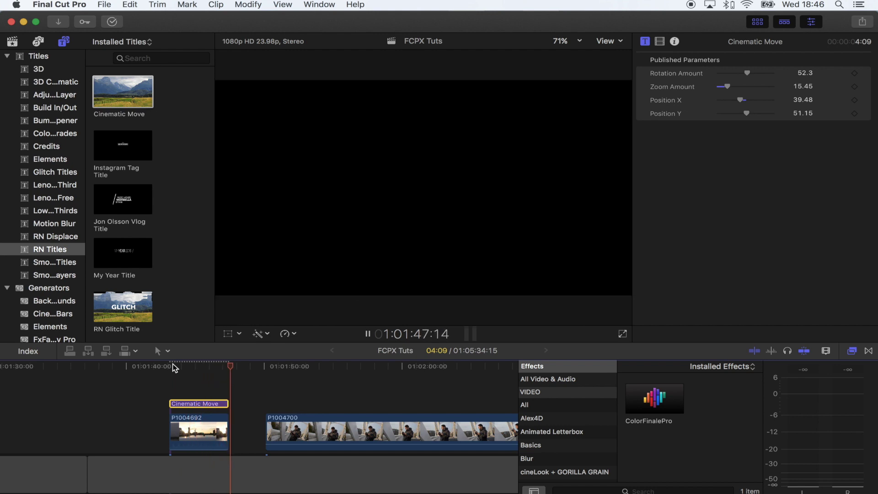
{"action": "left_click", "coordinate": [202, 431]}
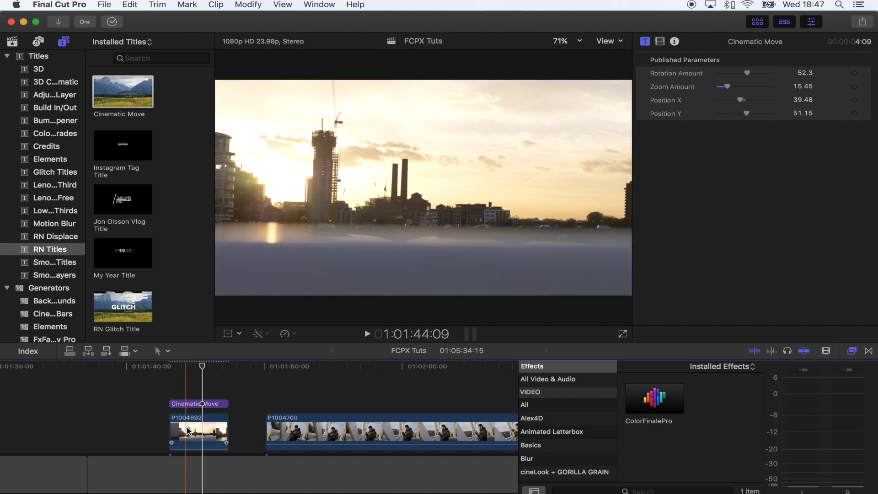
{"action": "left_click", "coordinate": [252, 411]}
{"action": "scroll", "coordinate": [251, 411], "scroll_direction": "right", "scroll_amount": 5}
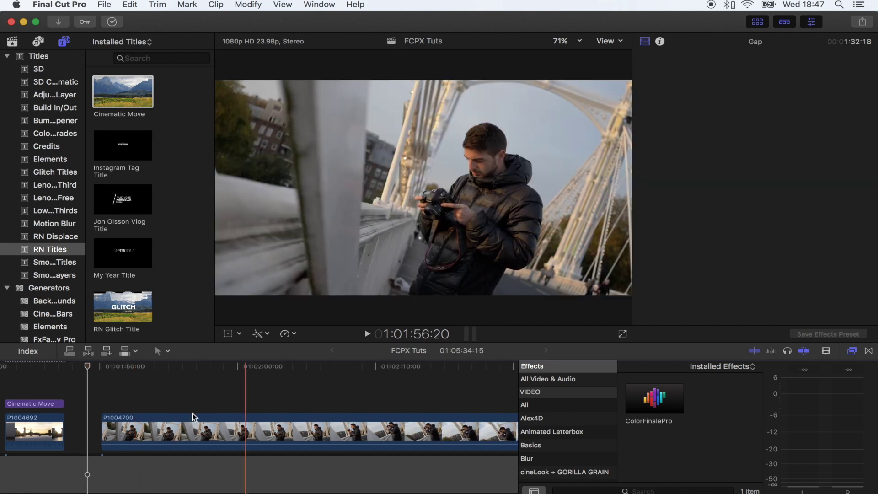
{"action": "key", "text": "super+minus"}
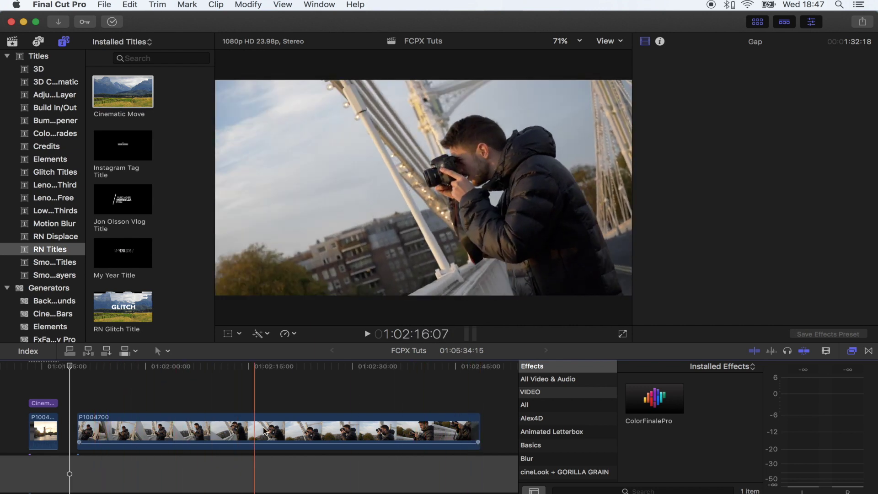
{"action": "left_click", "coordinate": [106, 430]}
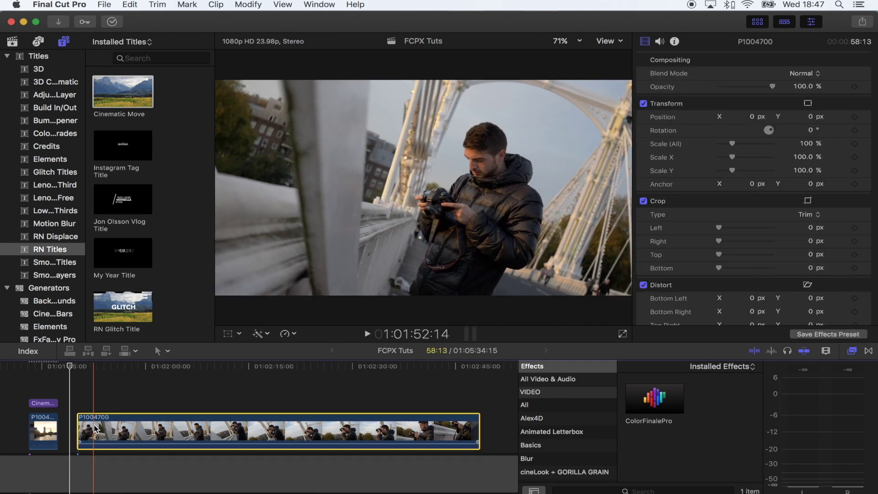
{"action": "left_click", "coordinate": [104, 429]}
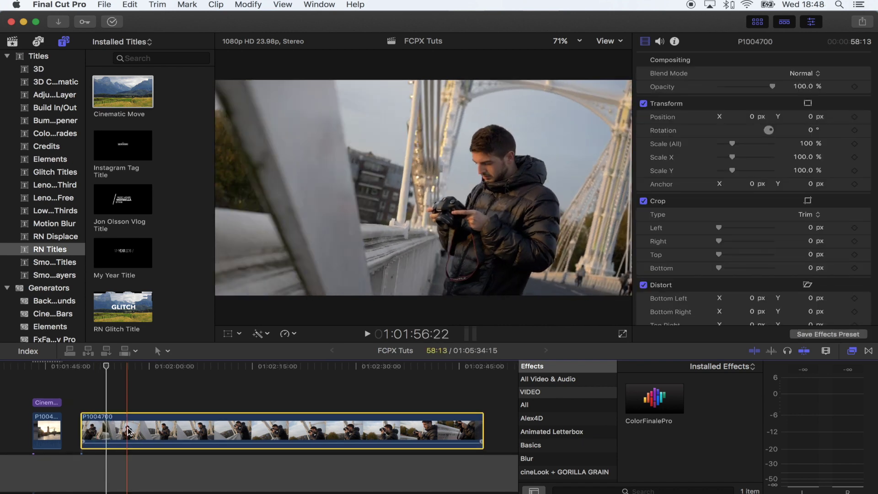
{"action": "key", "text": "shift+b"}
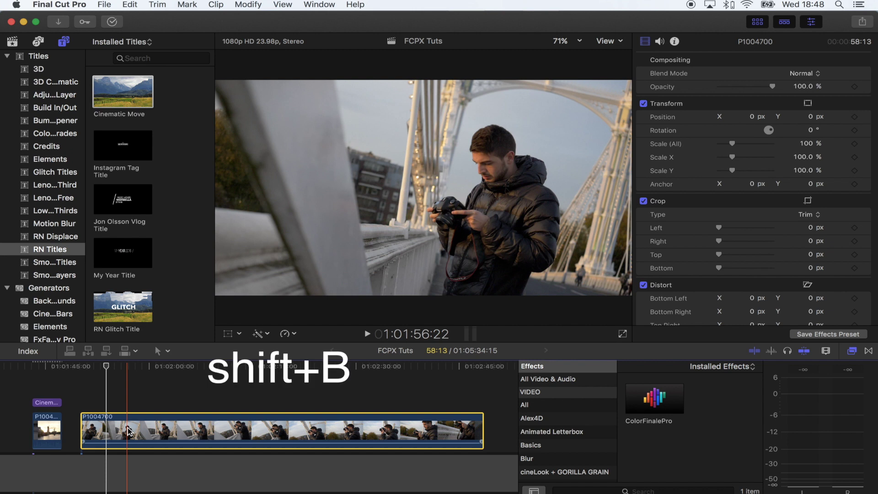
{"action": "key", "text": "space"}
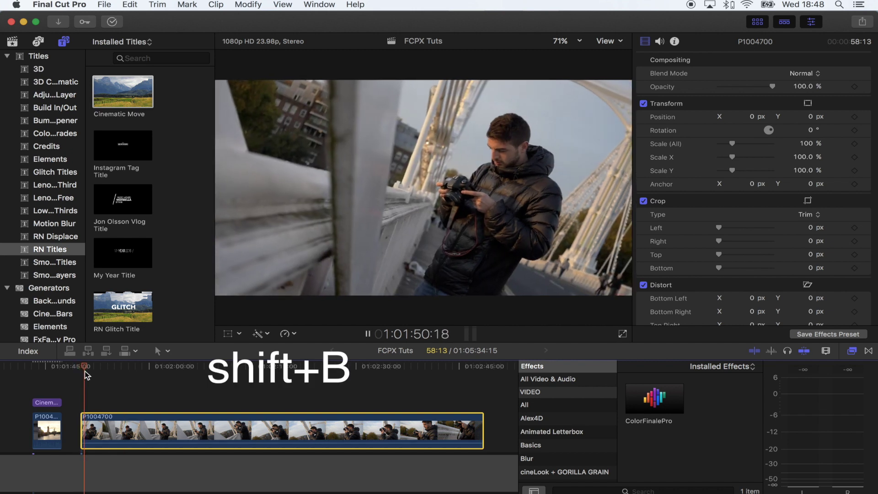
{"action": "key", "text": "space"}
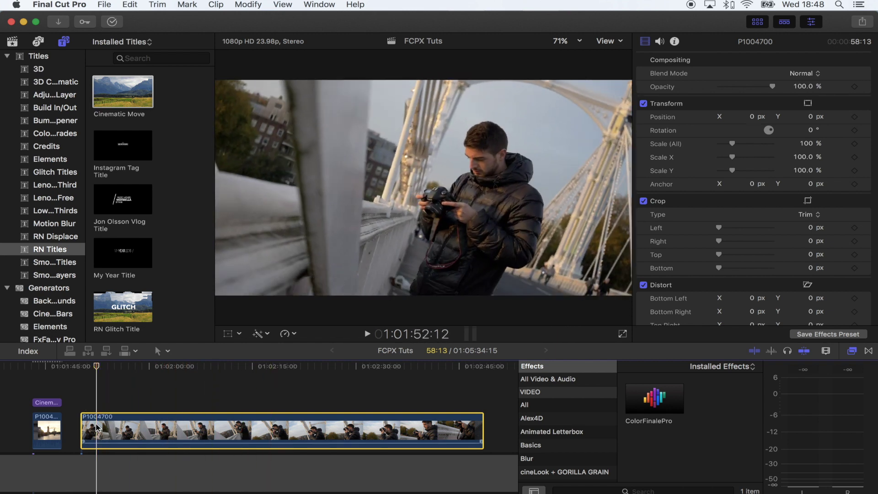
{"action": "key", "text": "super+r"}
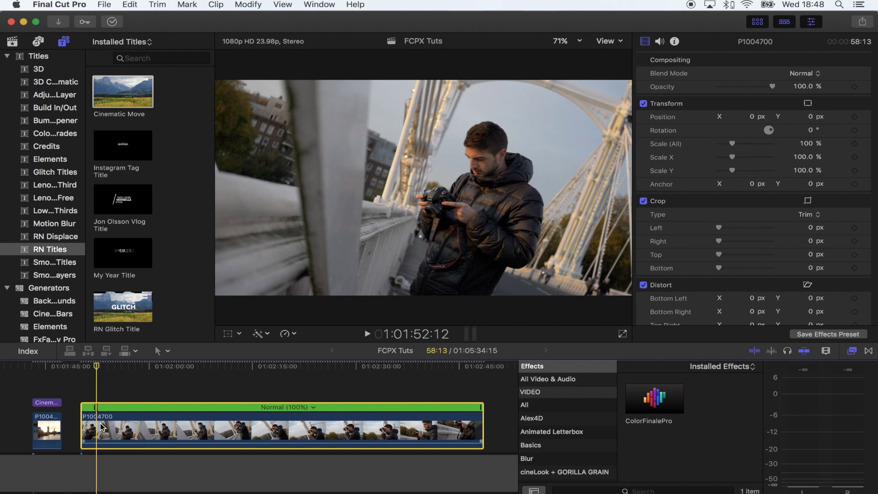
Make the first speed cut partway along the bridge clip and play from it
{"action": "left_click", "coordinate": [116, 365]}
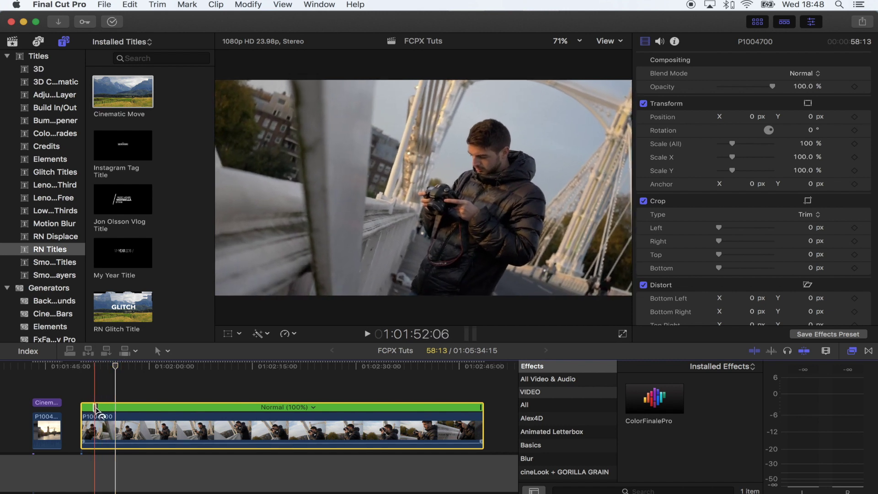
{"action": "left_click", "coordinate": [130, 367]}
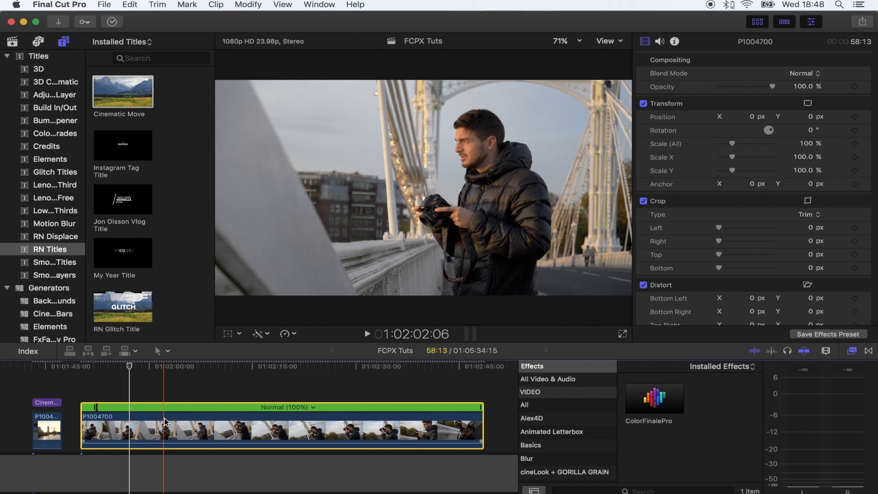
{"action": "mouse_move", "coordinate": [129, 366]}
{"action": "left_mouse_down"}
{"action": "mouse_move", "coordinate": [121, 367]}
{"action": "mouse_move", "coordinate": [366, 365]}
{"action": "left_mouse_up"}
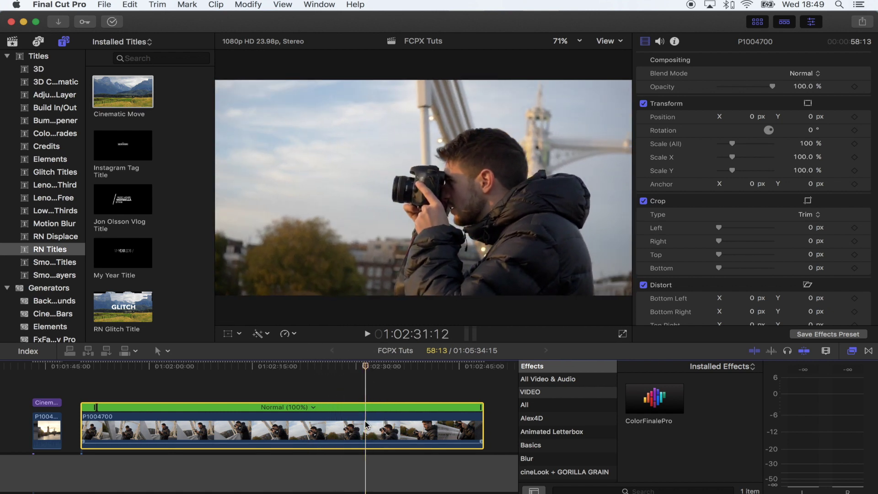
{"action": "key", "text": "super+b"}
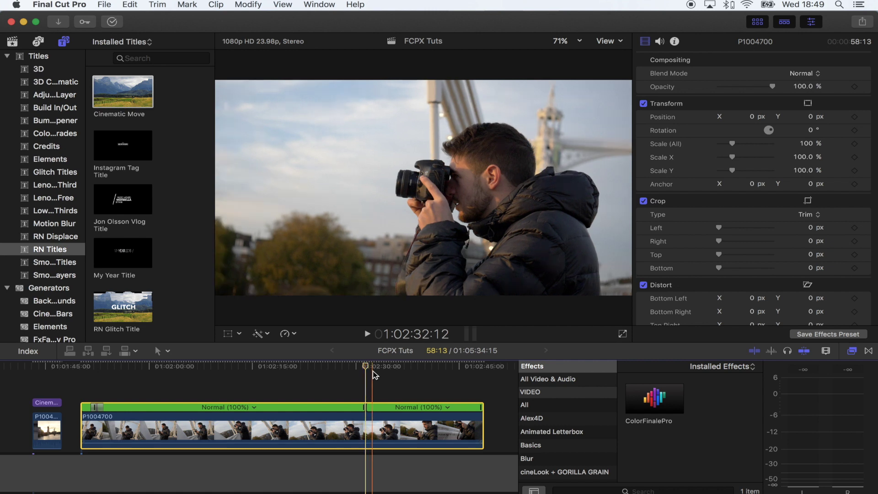
{"action": "left_click", "coordinate": [369, 367]}
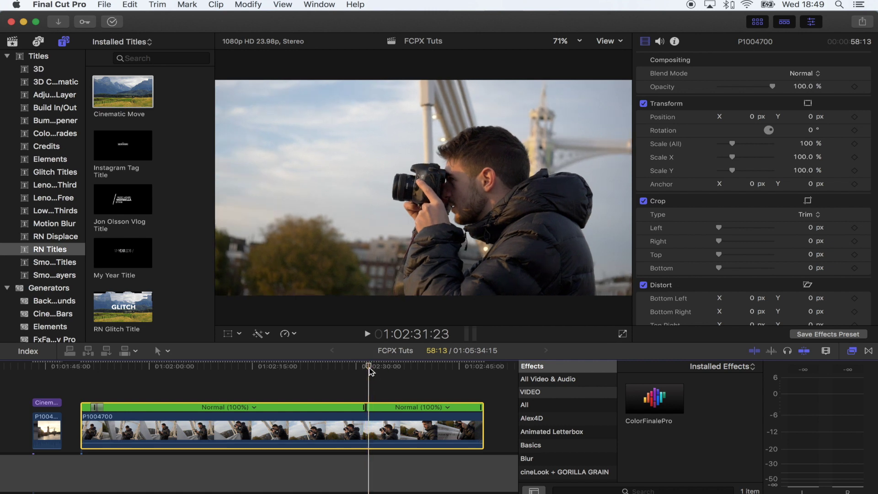
{"action": "key", "text": "space"}
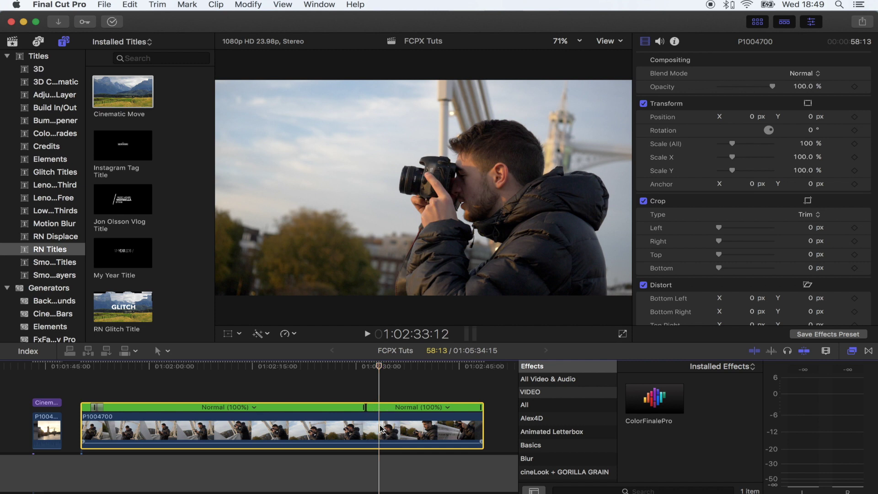
Add second and third speed cuts later in the clip and play back the sections
{"action": "key", "text": "super+b"}
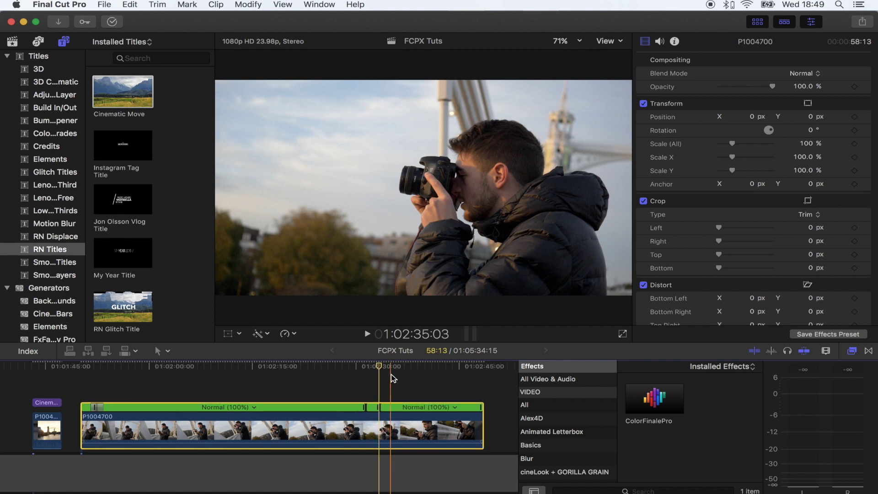
{"action": "left_click", "coordinate": [388, 367]}
{"action": "left_click_drag", "start_coordinate": [388, 367], "coordinate": [425, 371]}
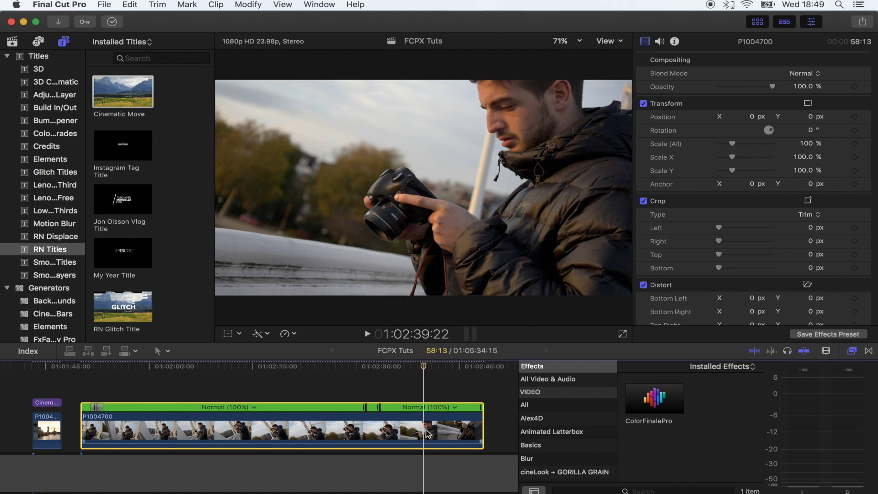
{"action": "key", "text": "super+b"}
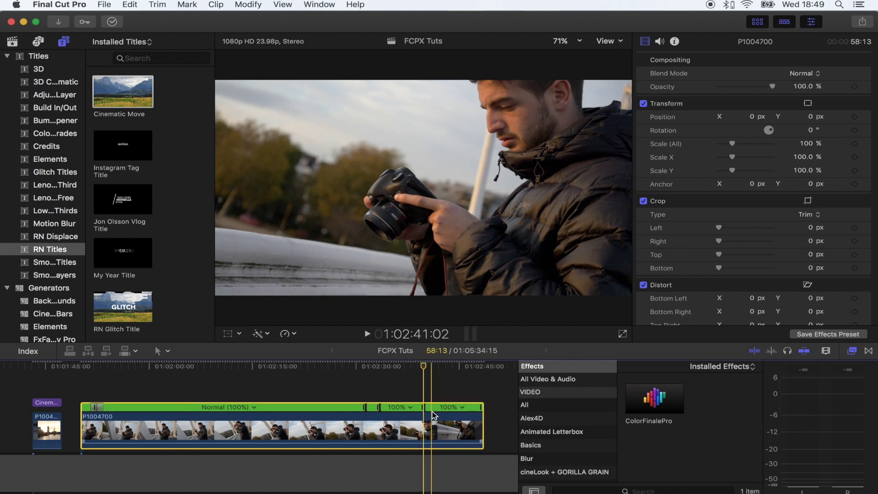
{"action": "key", "text": "space"}
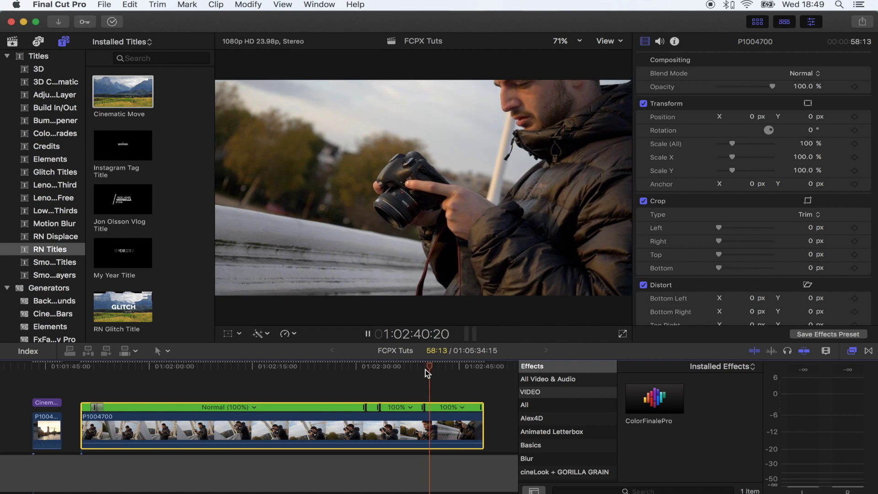
{"action": "key", "text": "space"}
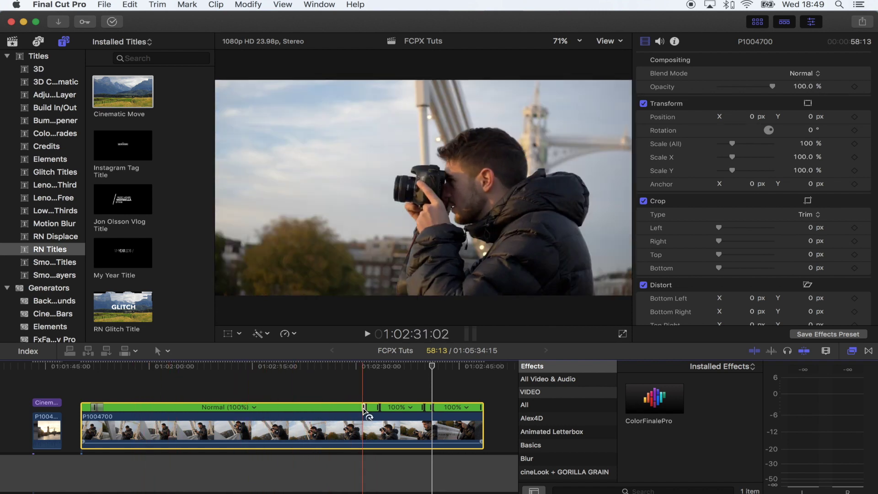
Drag one speed section's retime handle far left, making the clip much shorter
{"action": "left_click_drag", "start_coordinate": [364, 409], "coordinate": [361, 409]}
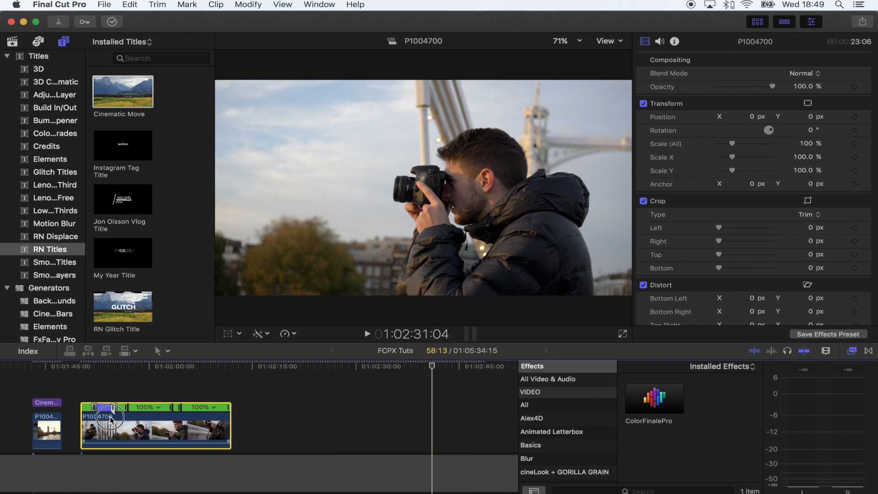
{"action": "left_click_drag", "start_coordinate": [361, 409], "coordinate": [96, 419]}
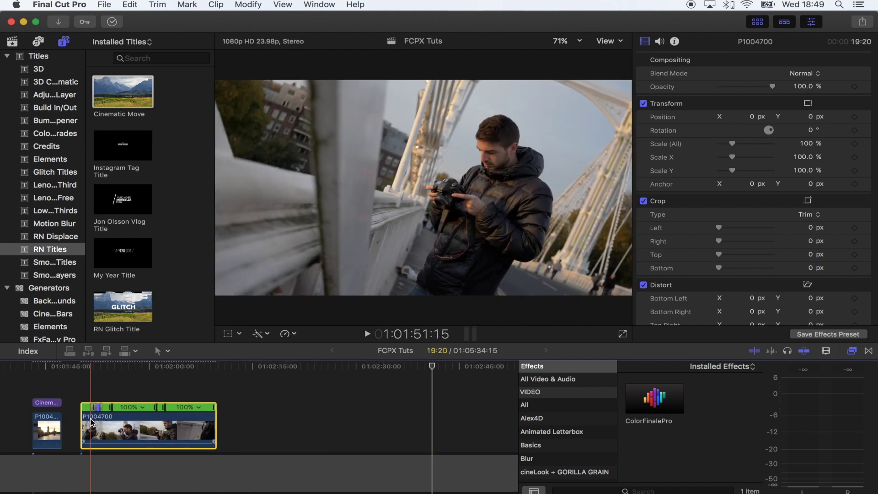
{"action": "key", "text": "space"}
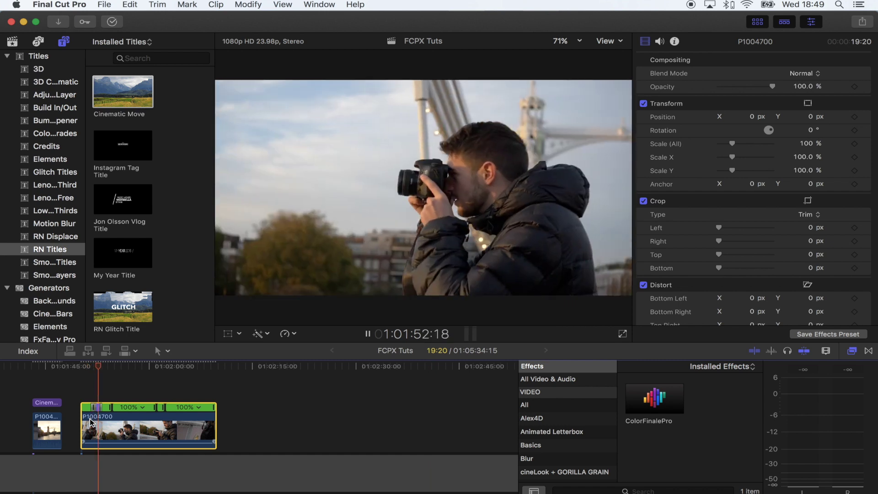
{"action": "key", "text": "space"}
{"action": "key", "text": "super+equal"}
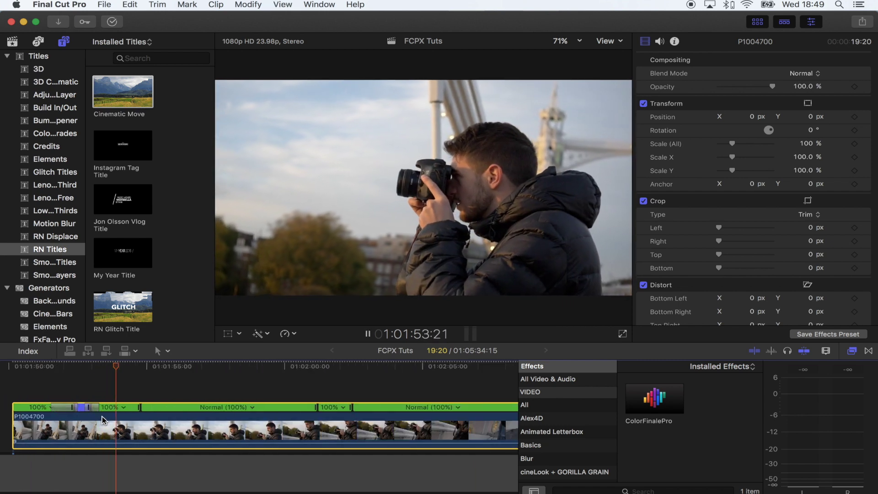
{"action": "key", "text": "space"}
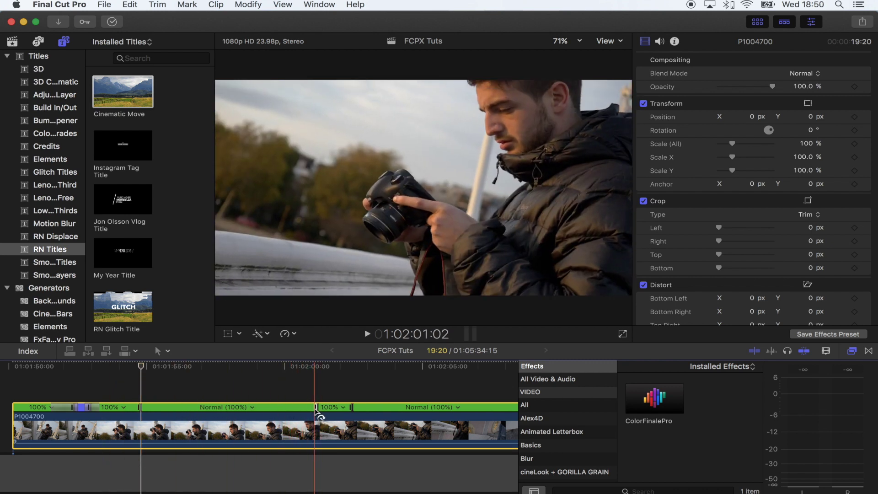
Speed up the second and later sections so the clip runs about 6:14
{"action": "left_click_drag", "start_coordinate": [316, 412], "coordinate": [124, 411]}
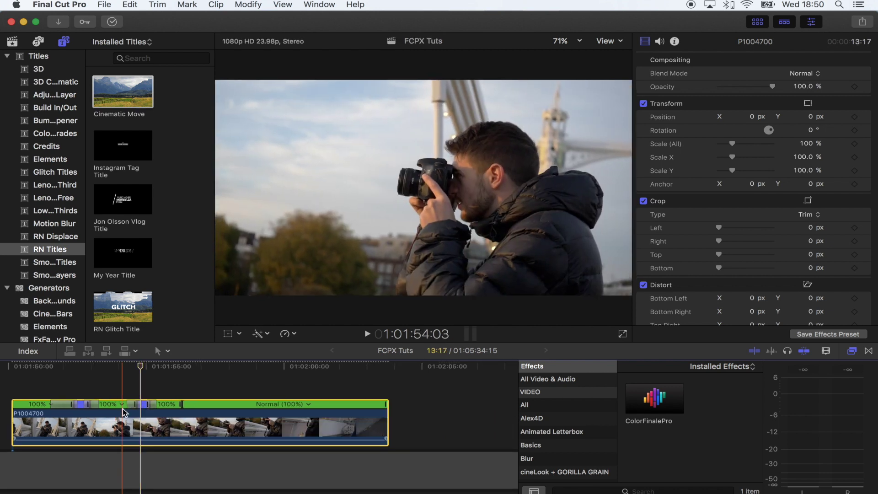
{"action": "key", "text": "space"}
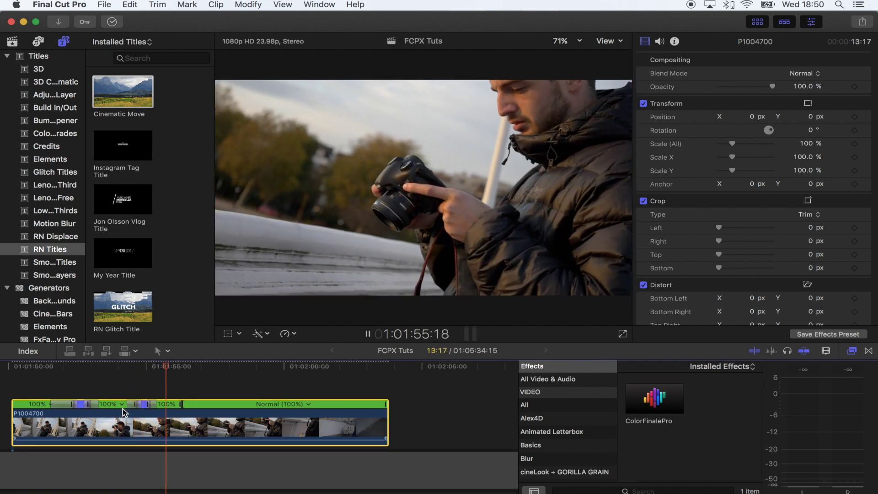
{"action": "key", "text": "space"}
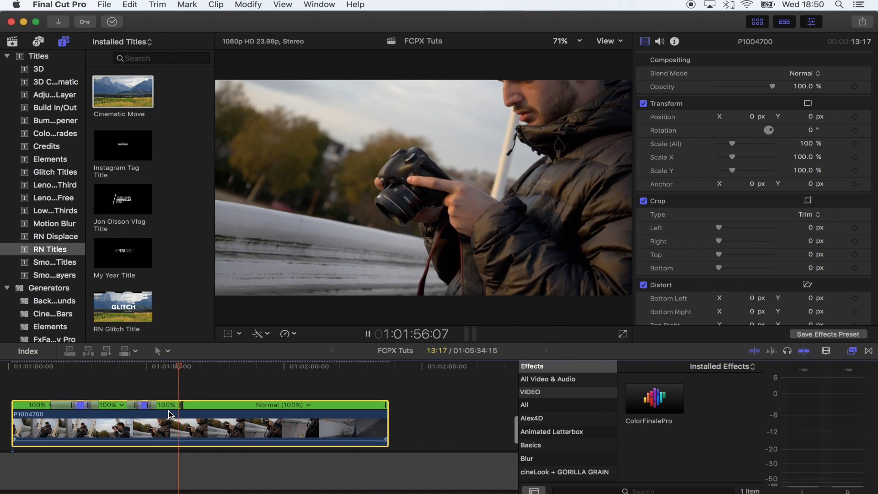
{"action": "left_click_drag", "start_coordinate": [388, 411], "coordinate": [191, 419]}
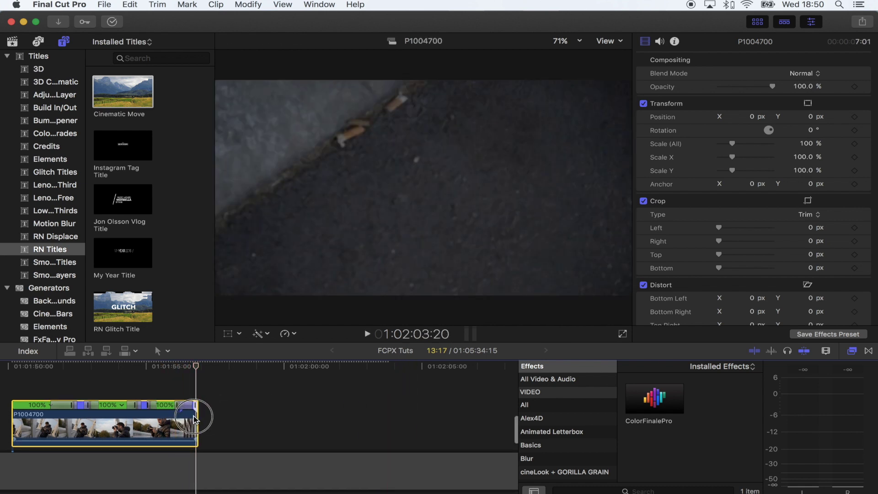
{"action": "left_click_drag", "start_coordinate": [191, 420], "coordinate": [190, 420]}
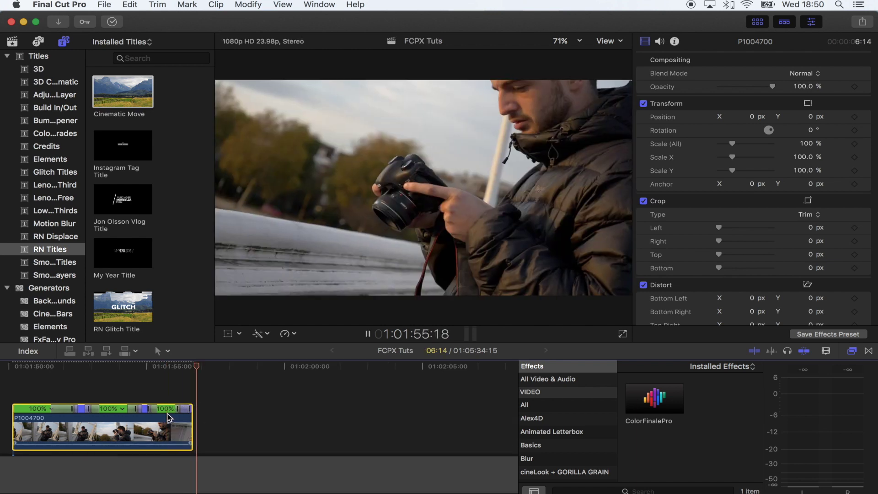
{"action": "key", "text": "space"}
{"action": "left_click", "coordinate": [129, 387]}
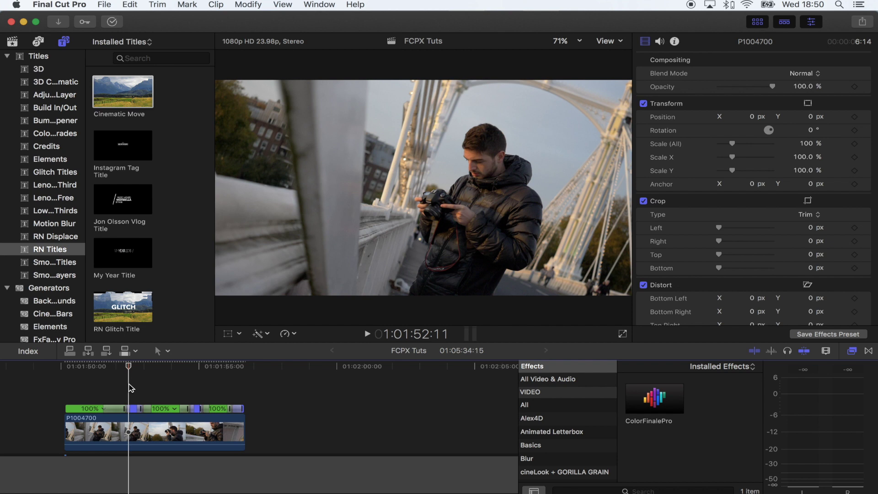
Nudge the playhead to 01:01:52:14 and show the Motion Blur titles
{"action": "left_click", "coordinate": [133, 368]}
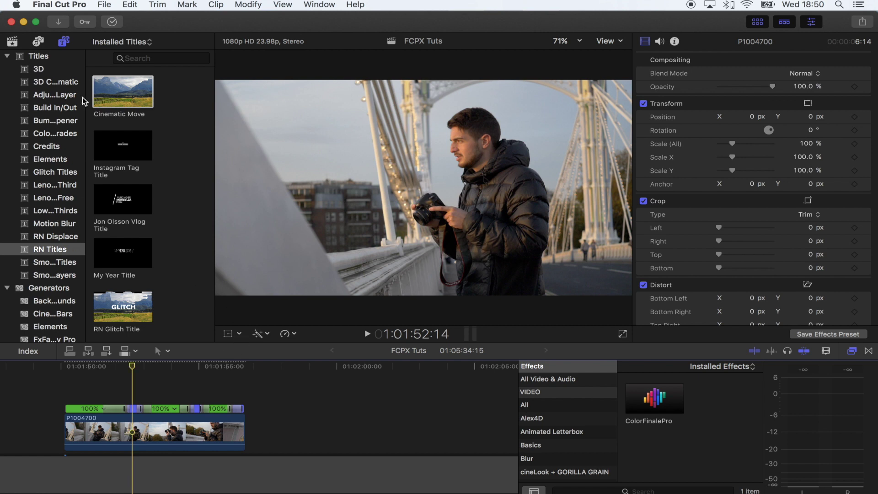
{"action": "left_click", "coordinate": [48, 224]}
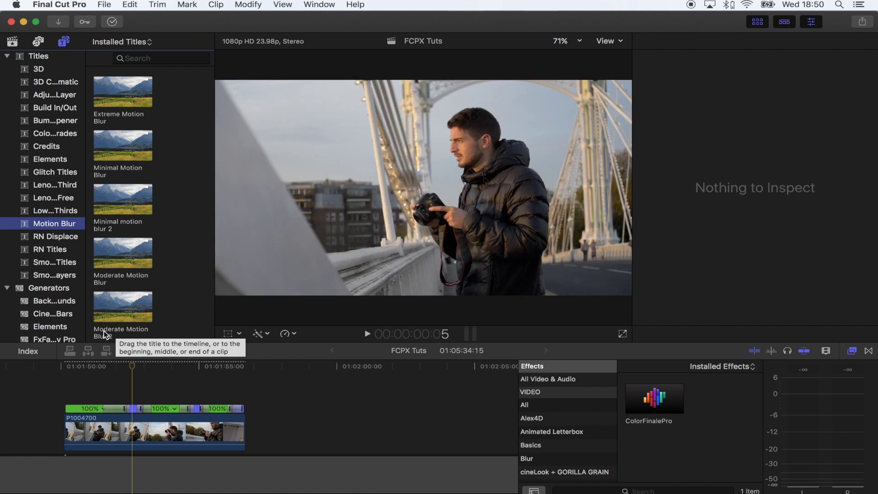
Place Moderate Motion Blur 2 above clip P1004700 at the playhead, nudged slightly earlier
{"action": "mouse_move", "coordinate": [114, 314]}
{"action": "left_mouse_down"}
{"action": "mouse_move", "coordinate": [134, 381]}
{"action": "mouse_move", "coordinate": [130, 393]}
{"action": "left_mouse_up"}
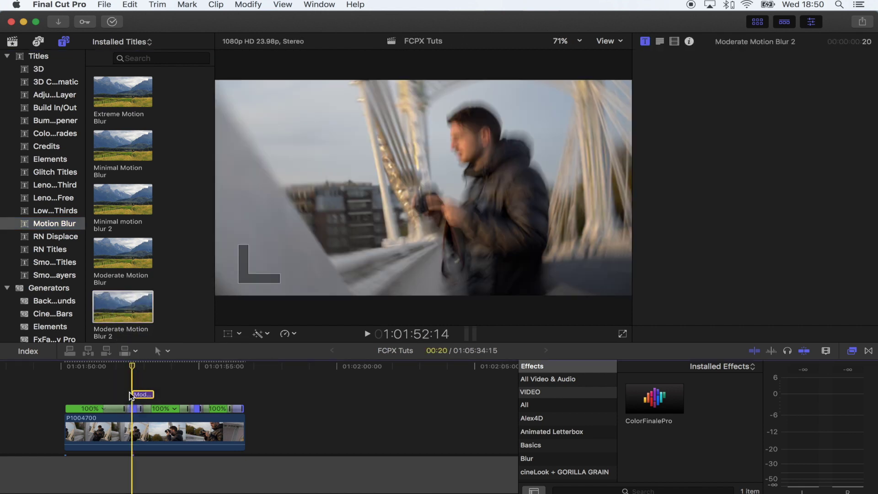
{"action": "key", "text": "super+equal"}
{"action": "key", "text": "super+equal"}
{"action": "left_click", "coordinate": [148, 396]}
{"action": "left_click_drag", "start_coordinate": [149, 396], "coordinate": [137, 394]}
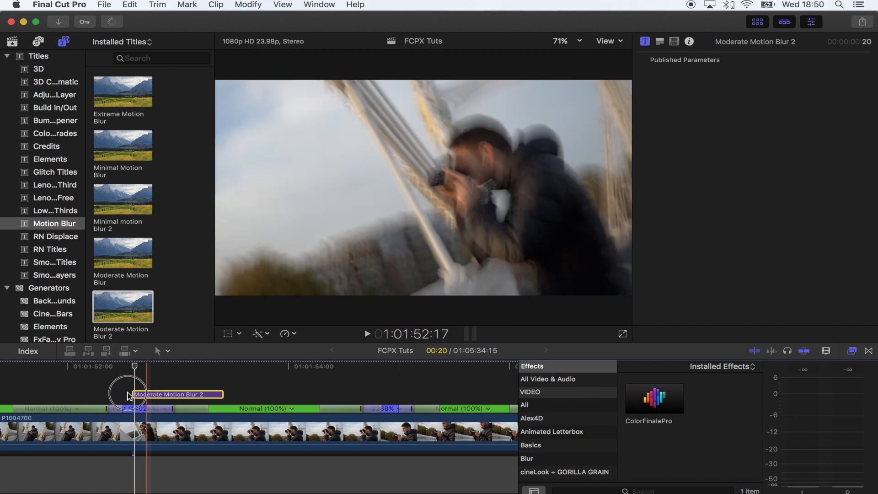
{"action": "left_click", "coordinate": [140, 367]}
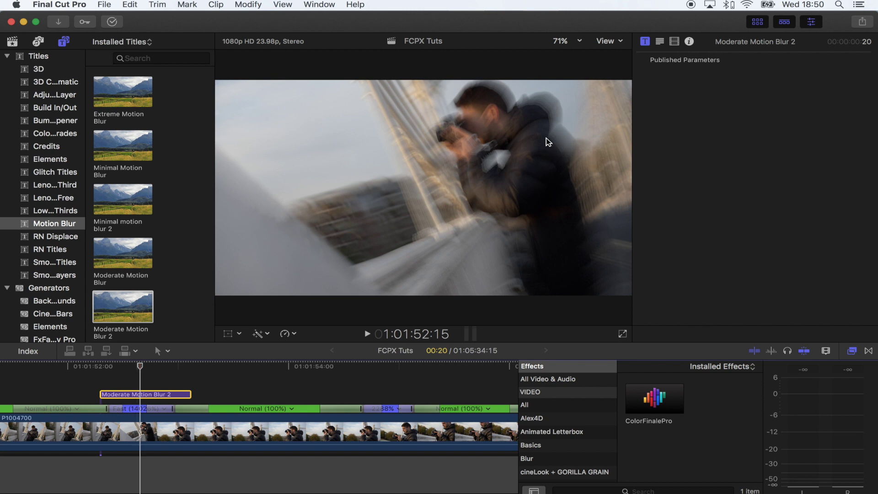
Toggle the blur title on and off with V and play back the blur
{"action": "key", "text": "v"}
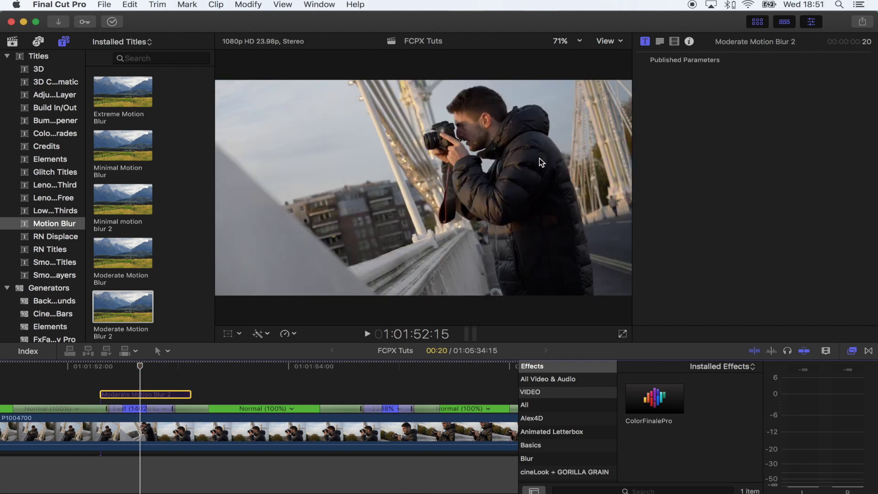
{"action": "key", "text": "v"}
{"action": "key", "text": "v"}
{"action": "key", "text": "v"}
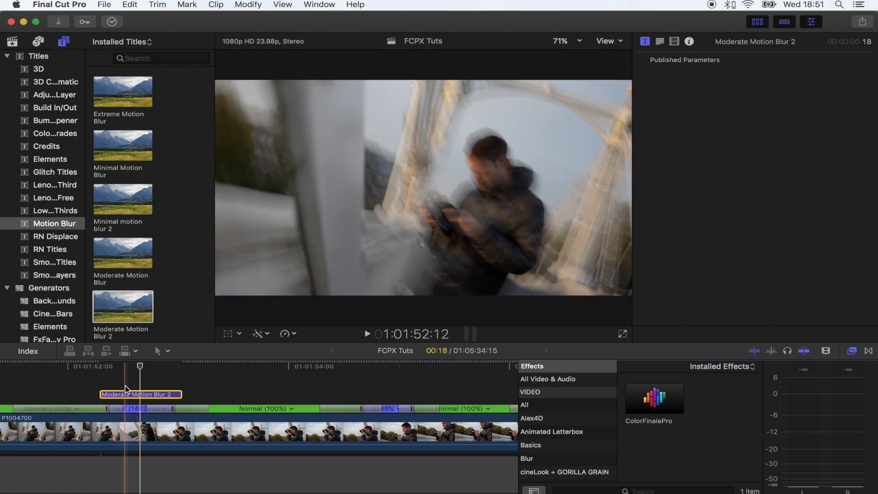
{"action": "key", "text": "space"}
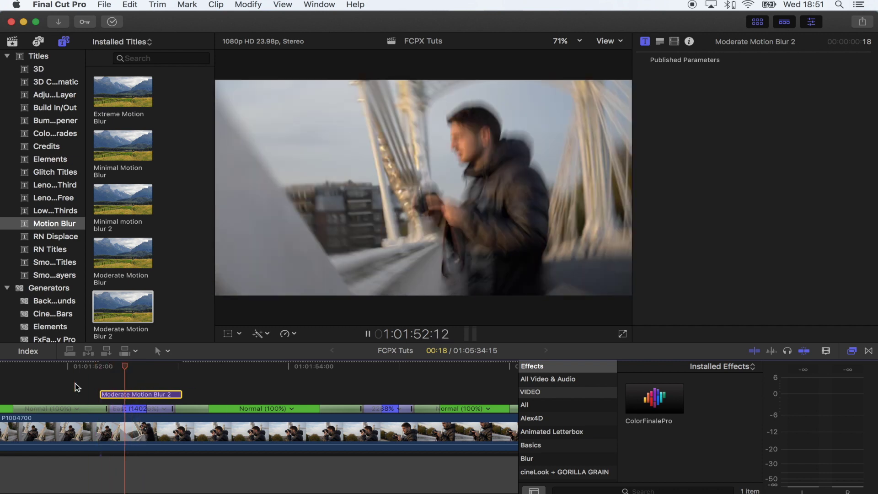
{"action": "key", "text": "space"}
{"action": "key", "text": "space"}
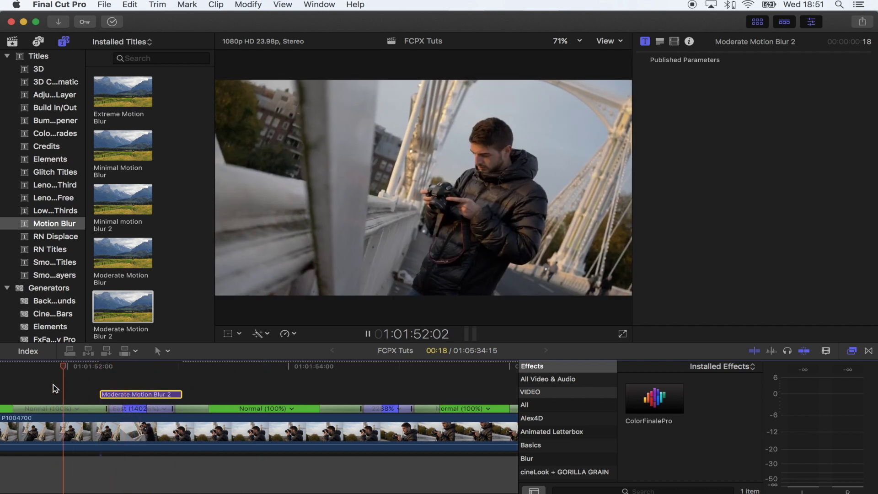
{"action": "key", "text": "space"}
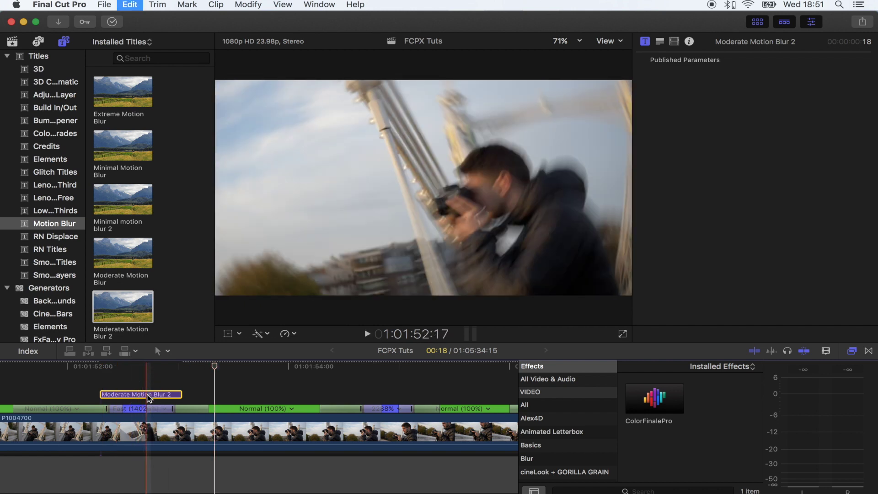
Paste a second blur title at the next speed change and shorten its end
{"action": "key", "text": "super+v"}
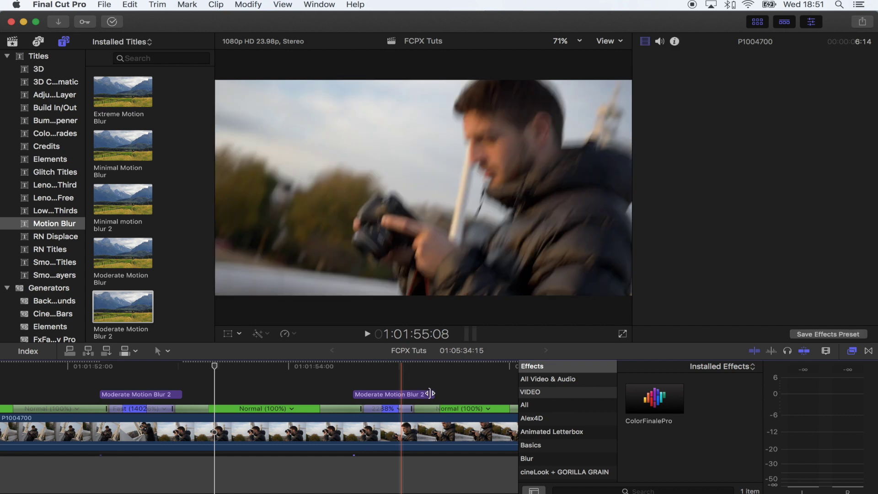
{"action": "left_click_drag", "start_coordinate": [431, 393], "coordinate": [420, 394]}
{"action": "left_click", "coordinate": [357, 396]}
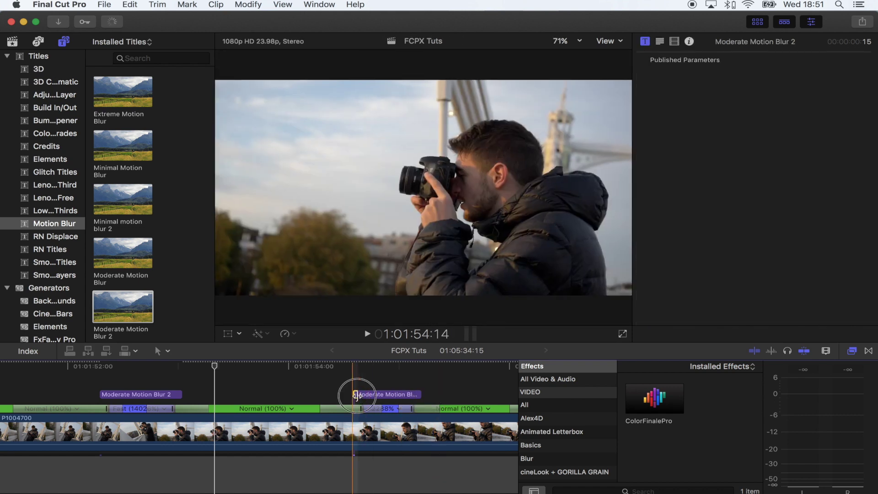
{"action": "left_click", "coordinate": [386, 368]}
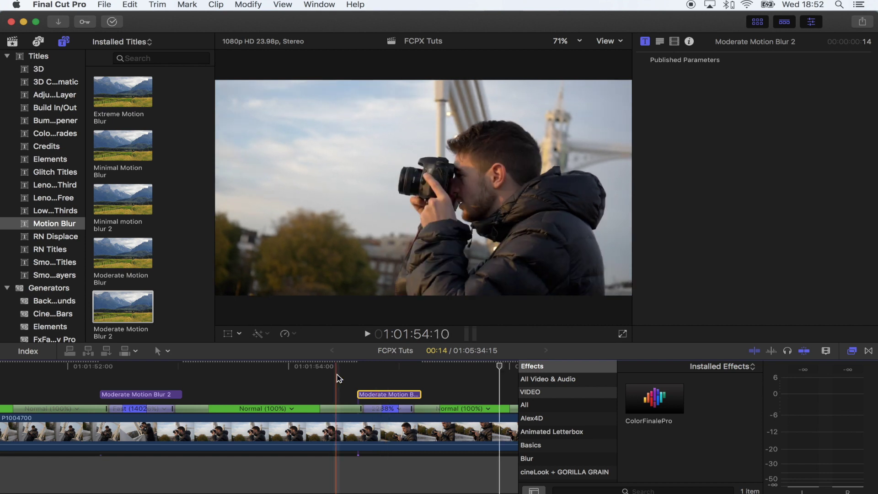
{"action": "left_click", "coordinate": [485, 367]}
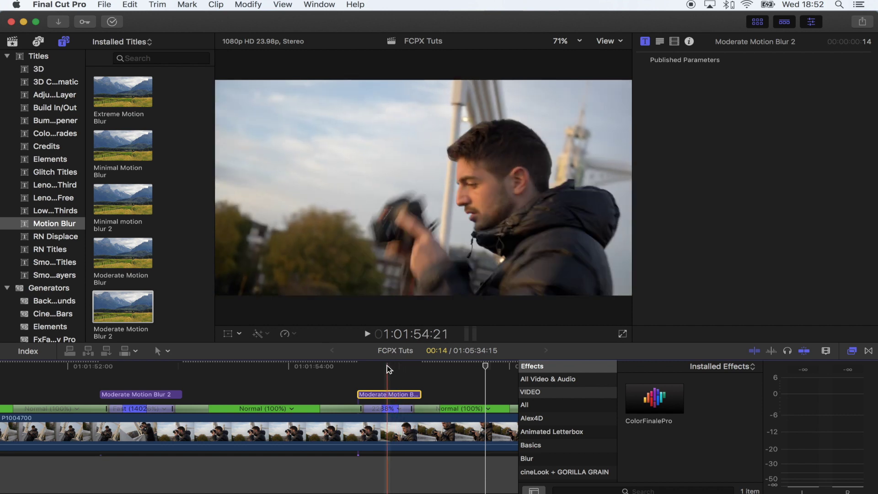
{"action": "scroll", "coordinate": [370, 374], "scroll_direction": "right", "scroll_amount": 5}
Paste a third blur title near the clip end and review it
{"action": "key", "text": "super+v"}
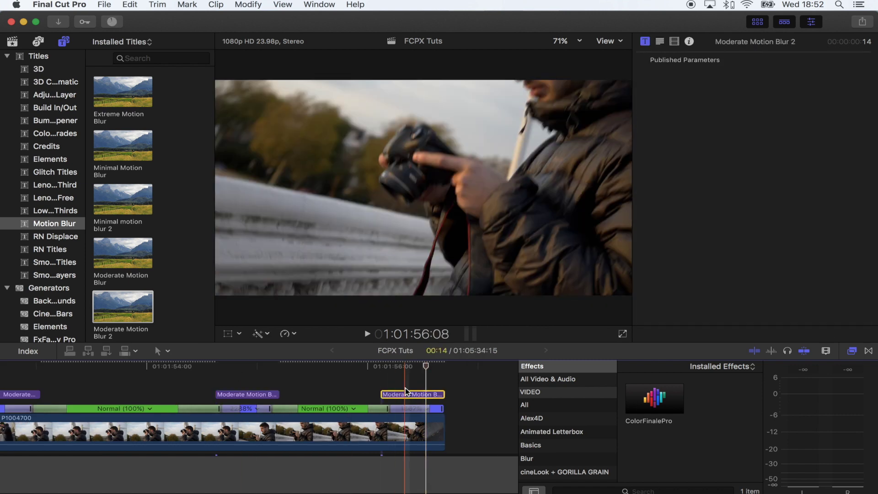
{"action": "key", "text": "space"}
{"action": "key", "text": "space"}
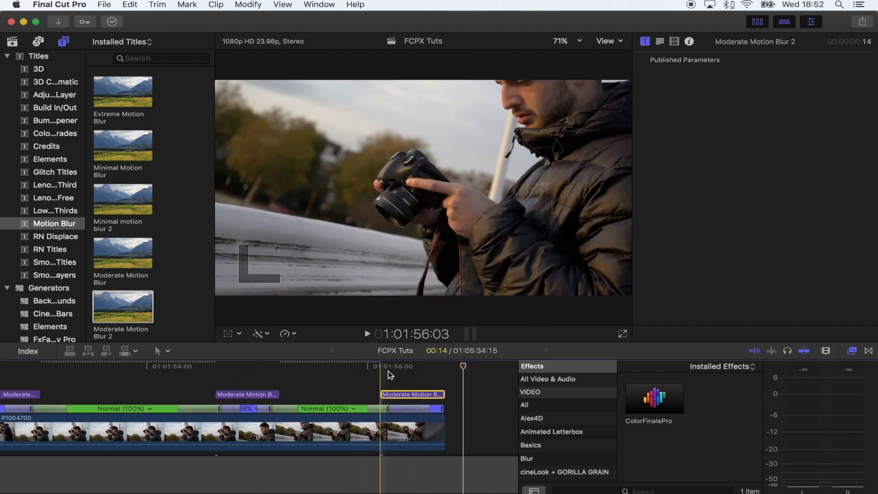
{"action": "key", "text": "space"}
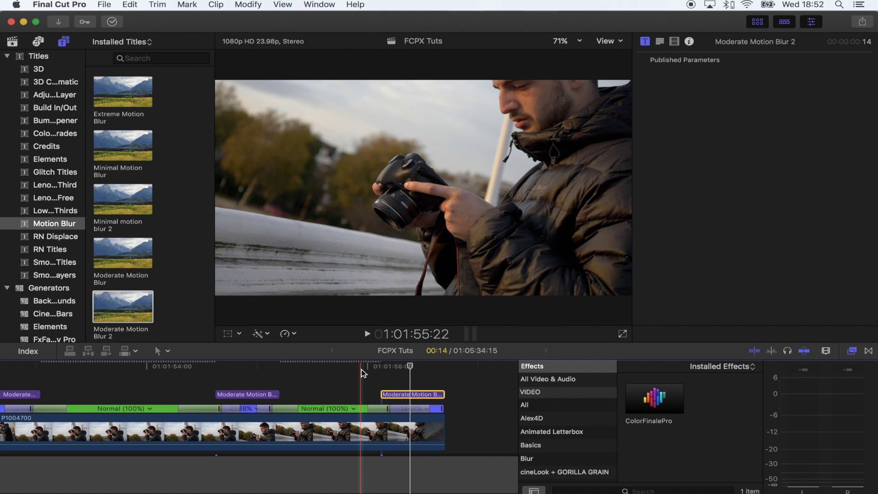
{"action": "key", "text": "space"}
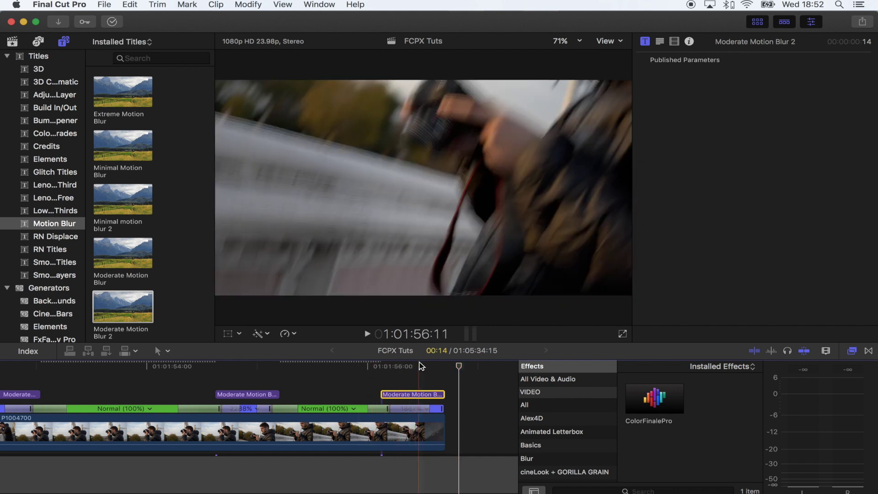
{"action": "left_click", "coordinate": [419, 366]}
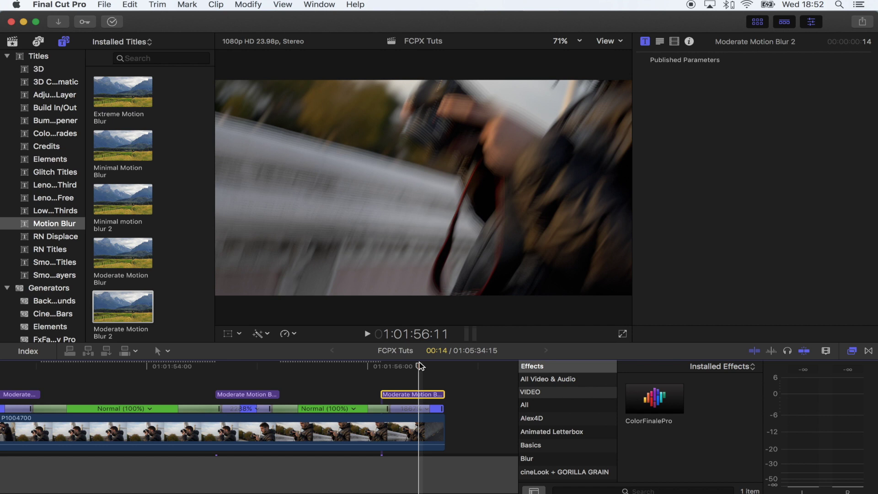
{"action": "key", "text": "super+minus"}
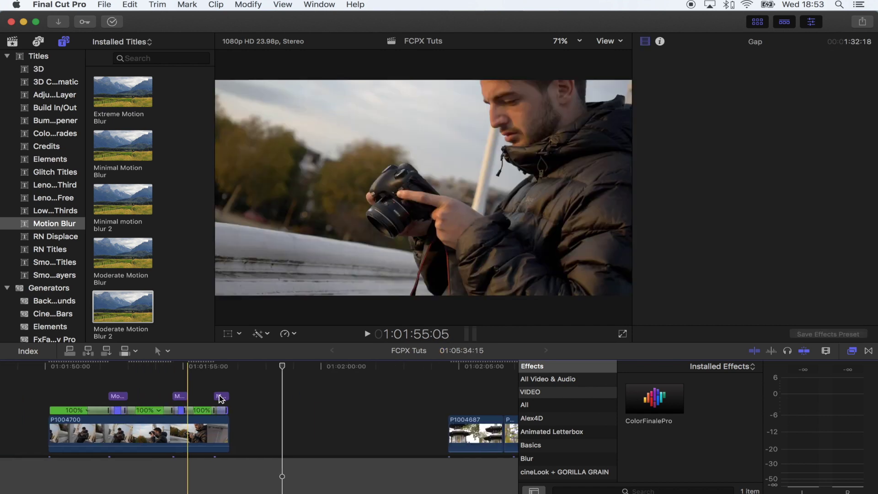
{"action": "scroll", "coordinate": [221, 396], "scroll_direction": "right", "scroll_amount": 2}
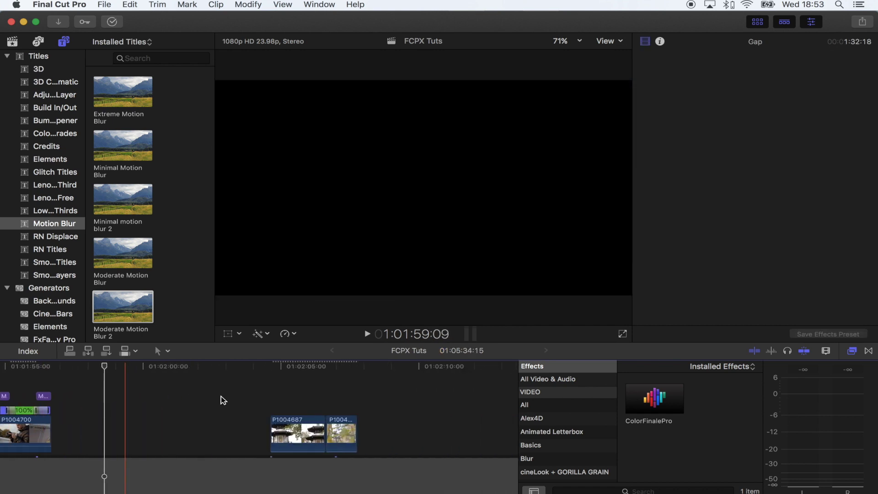
{"action": "scroll", "coordinate": [280, 396], "scroll_direction": "right", "scroll_amount": 3}
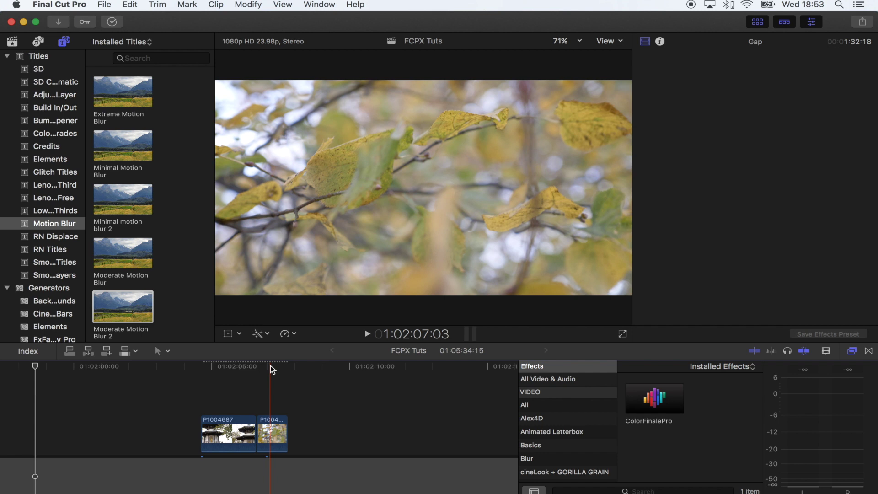
Inspect the leaves clip and clip P1004687, then browse the Smooth Layers zoom titles
{"action": "left_click", "coordinate": [256, 367]}
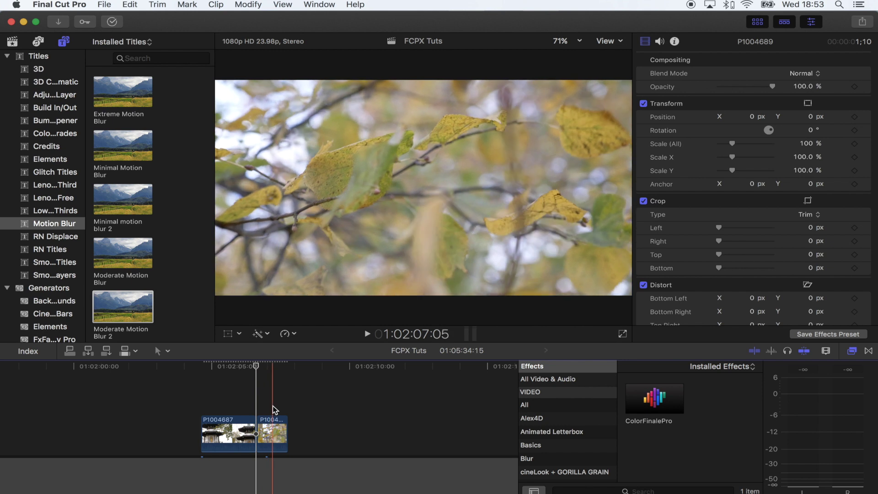
{"action": "left_click", "coordinate": [244, 405]}
{"action": "left_click", "coordinate": [57, 275]}
{"action": "scroll", "coordinate": [164, 189], "scroll_direction": "down", "scroll_amount": 3}
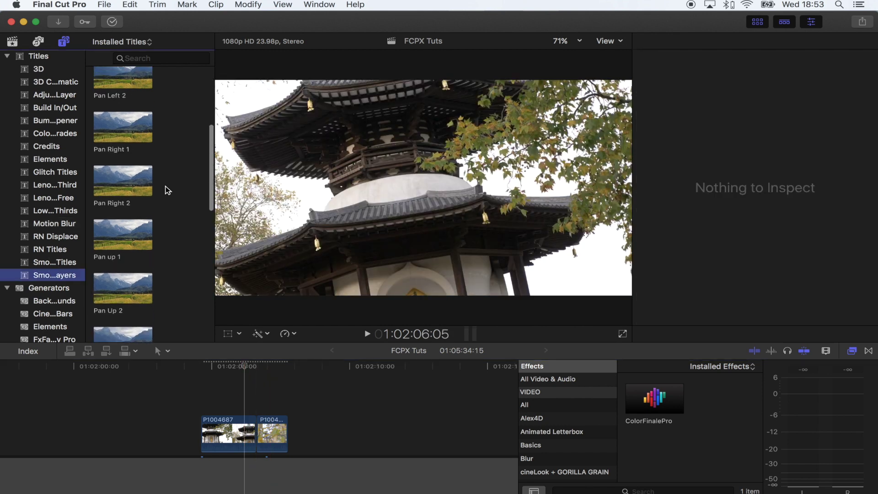
{"action": "scroll", "coordinate": [165, 190], "scroll_direction": "down", "scroll_amount": 3}
{"action": "scroll", "coordinate": [165, 190], "scroll_direction": "down", "scroll_amount": 3}
{"action": "scroll", "coordinate": [164, 190], "scroll_direction": "down", "scroll_amount": 2}
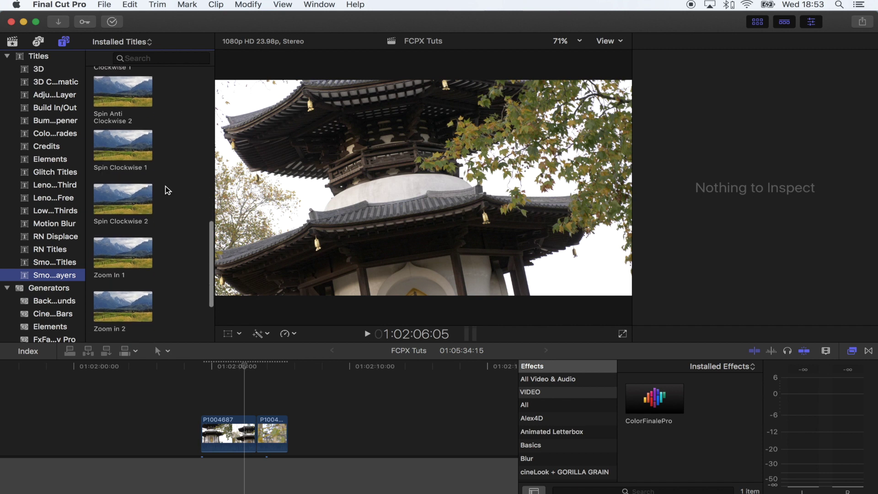
{"action": "scroll", "coordinate": [165, 190], "scroll_direction": "down", "scroll_amount": 2}
{"action": "scroll", "coordinate": [165, 190], "scroll_direction": "down", "scroll_amount": 2}
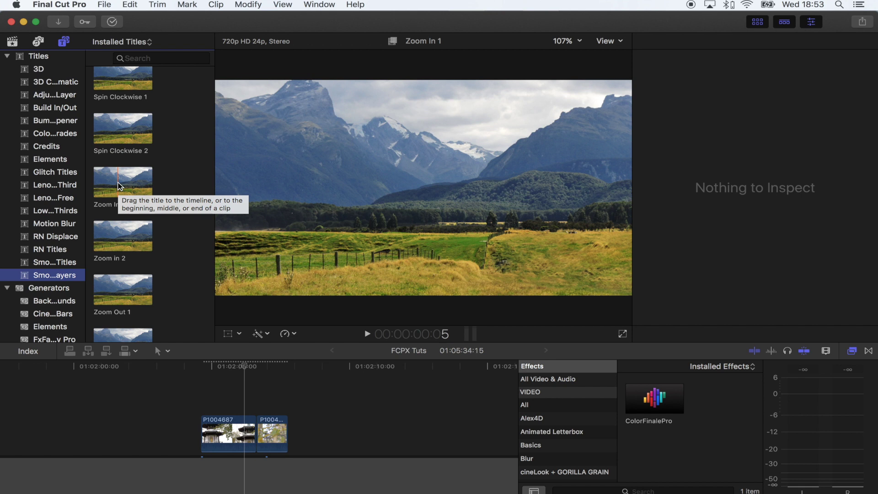
Place Zoom In 1 above the end of the pagoda clip and extend its start
{"action": "left_click_drag", "start_coordinate": [110, 185], "coordinate": [198, 364]}
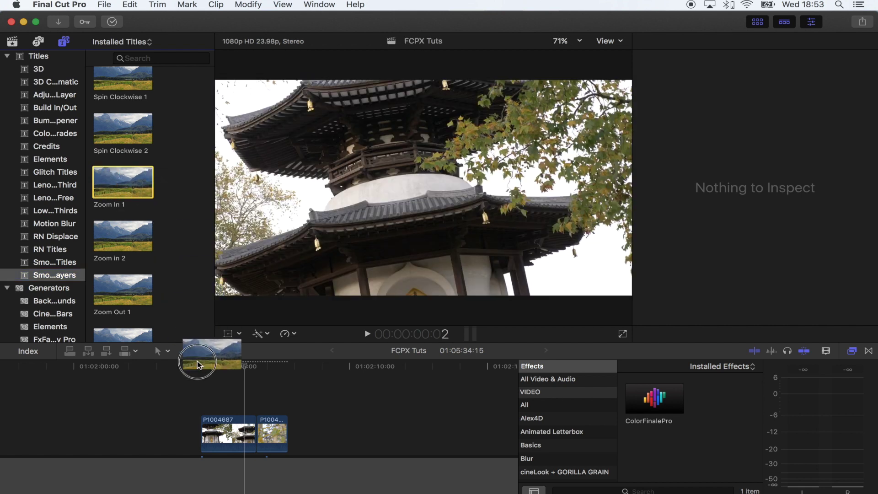
{"action": "left_click_drag", "start_coordinate": [198, 365], "coordinate": [251, 402]}
{"action": "key", "text": "super+equal"}
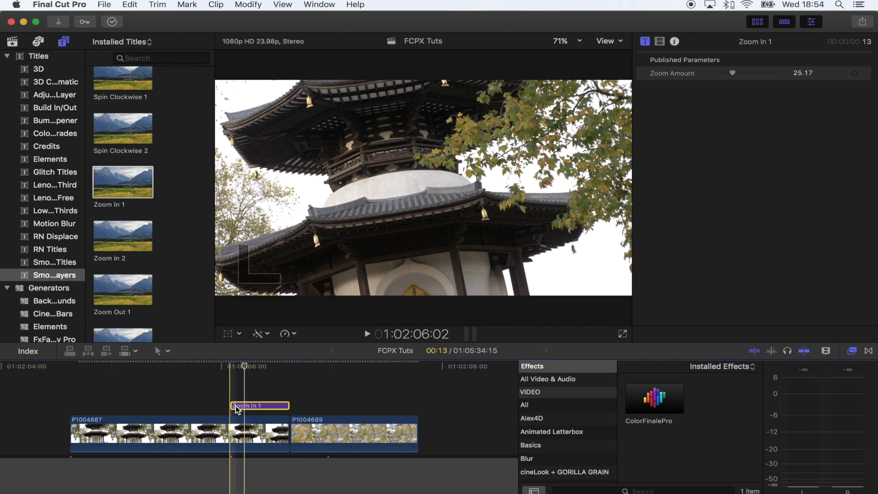
{"action": "left_click_drag", "start_coordinate": [232, 405], "coordinate": [170, 406]}
Place Zoom in 2 right after Zoom In 1, at the start of the leaves clip
{"action": "left_click", "coordinate": [289, 365]}
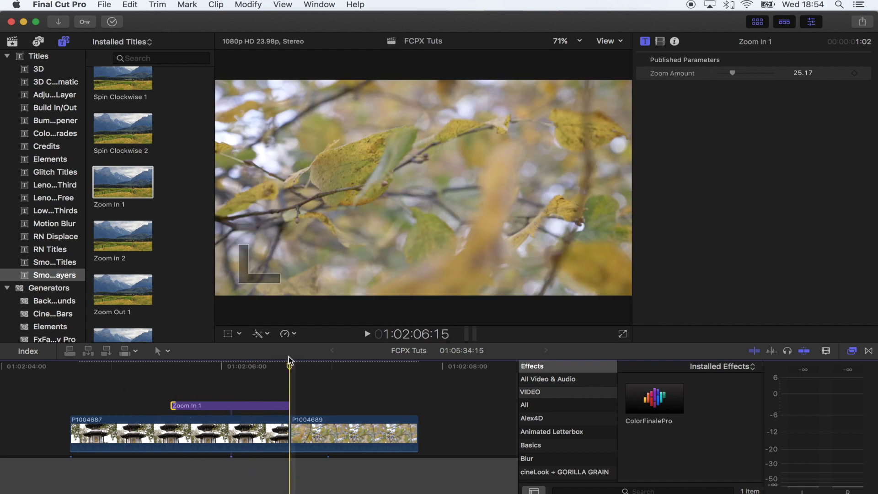
{"action": "left_click_drag", "start_coordinate": [110, 239], "coordinate": [291, 405]}
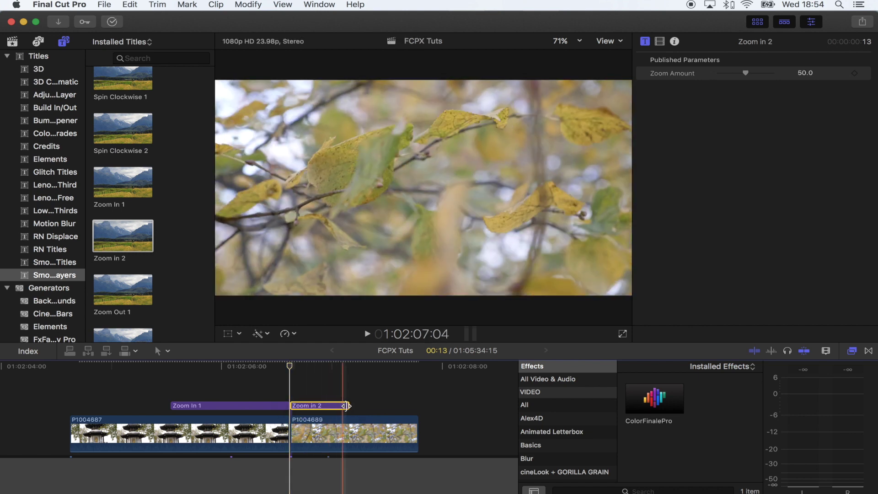
{"action": "left_click", "coordinate": [258, 394]}
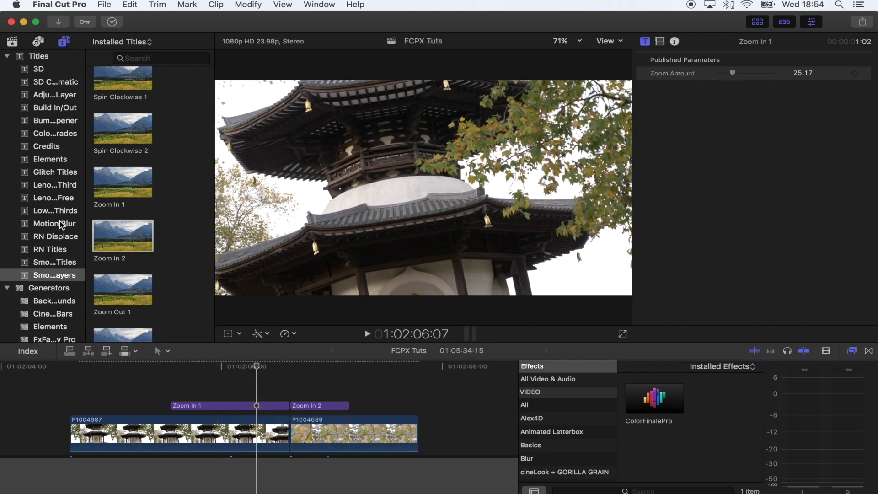
{"action": "left_click", "coordinate": [65, 224]}
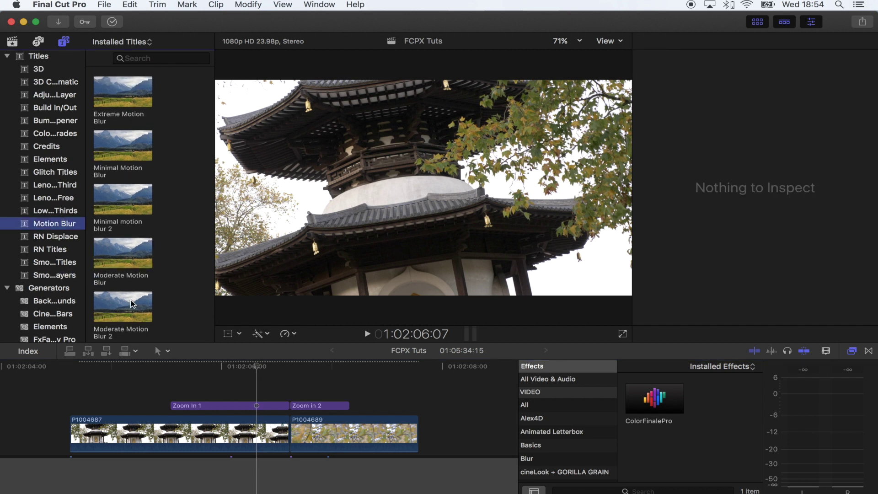
Add a trimmed Moderate Motion Blur 2 over the cut and shorten Zoom In 1's start
{"action": "mouse_move", "coordinate": [123, 307]}
{"action": "left_mouse_down"}
{"action": "mouse_move", "coordinate": [215, 315]}
{"action": "mouse_move", "coordinate": [345, 390]}
{"action": "mouse_move", "coordinate": [171, 408]}
{"action": "left_mouse_up"}
{"action": "left_click", "coordinate": [291, 371]}
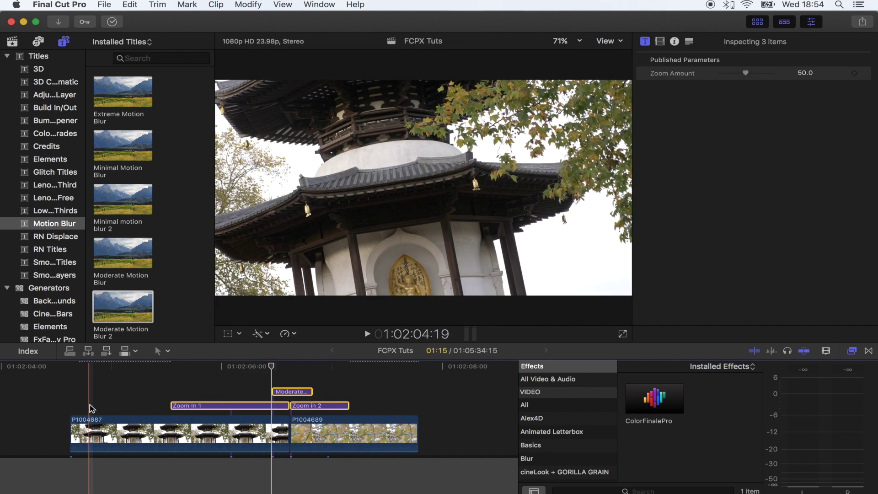
{"action": "key", "text": "space"}
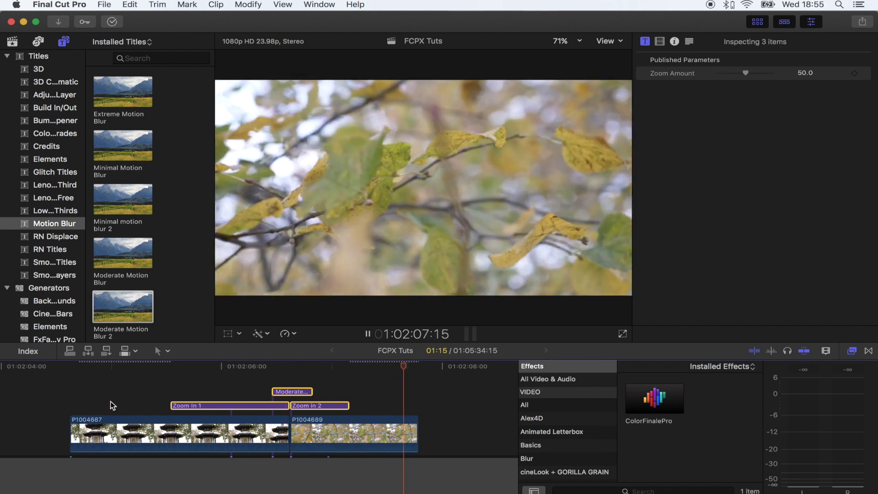
{"action": "left_click_drag", "start_coordinate": [172, 406], "coordinate": [226, 406]}
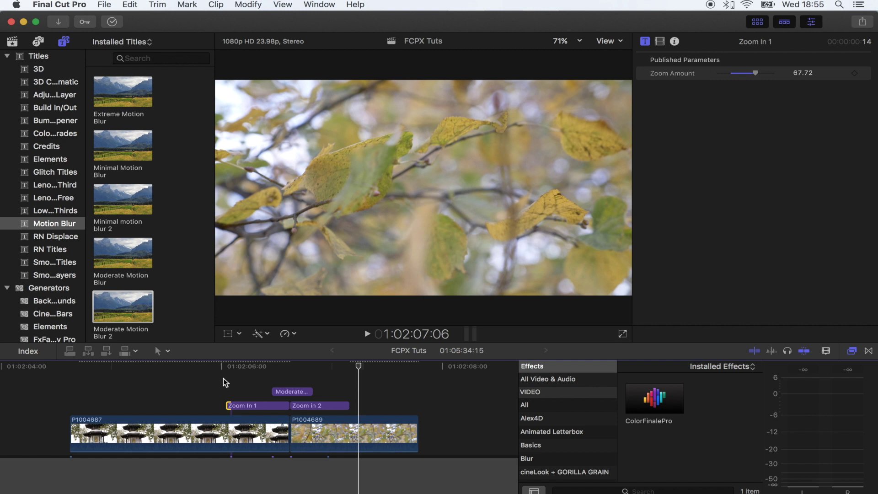
{"action": "key", "text": "super+minus"}
{"action": "key", "text": "super+minus"}
{"action": "left_click", "coordinate": [223, 379]}
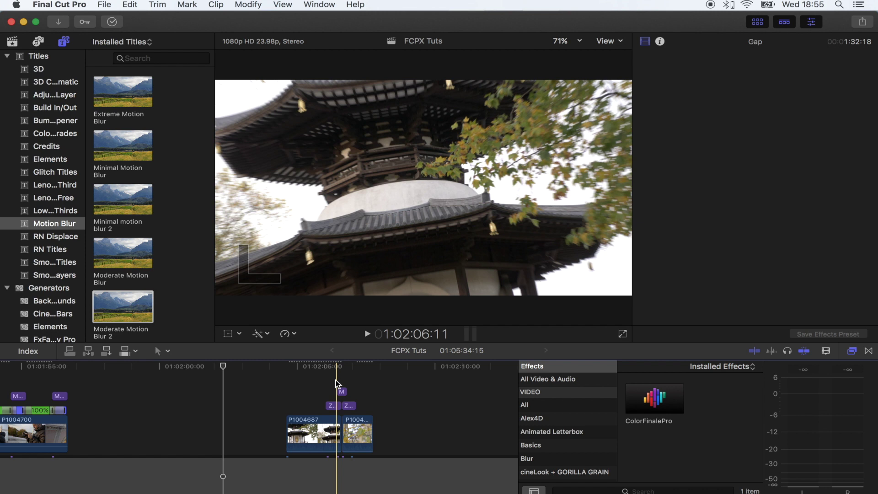
Select clip P1004687, then the Happy Life music track clip
{"action": "left_click", "coordinate": [314, 432]}
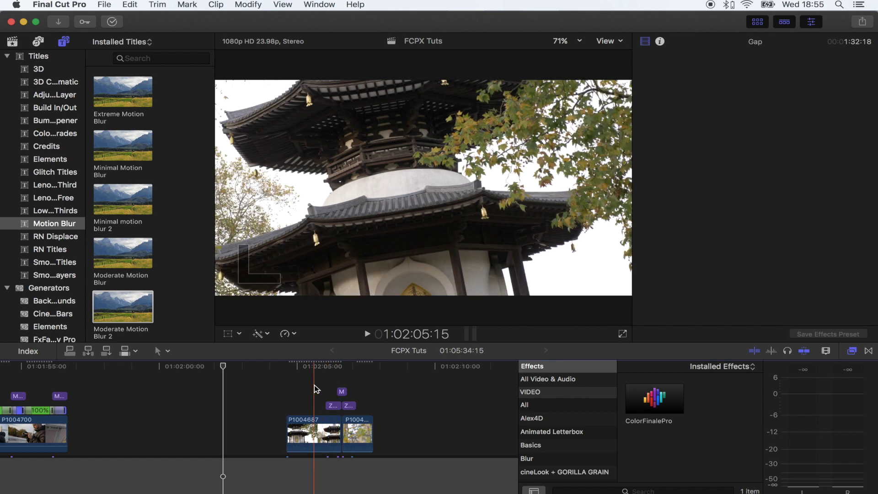
{"action": "scroll", "coordinate": [314, 389], "scroll_direction": "left", "scroll_amount": 5}
{"action": "scroll", "coordinate": [314, 388], "scroll_direction": "down", "scroll_amount": 2}
{"action": "scroll", "coordinate": [206, 445], "scroll_direction": "left", "scroll_amount": 5}
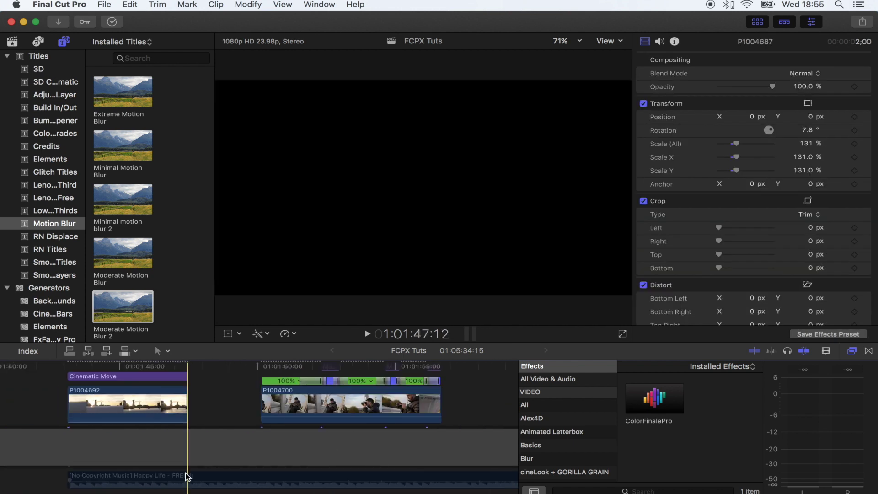
{"action": "left_click", "coordinate": [186, 476]}
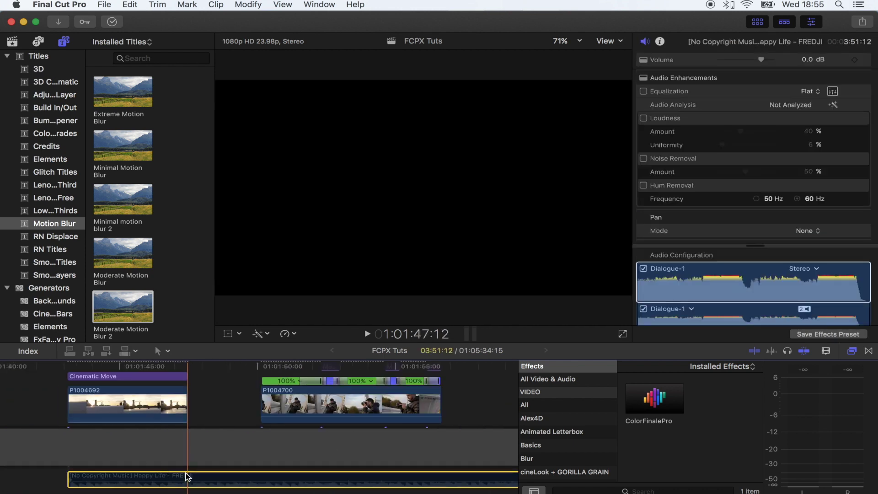
Find Fat EQ under All Video & Audio effects and drop it onto the Happy Life music track
{"action": "left_click", "coordinate": [261, 369]}
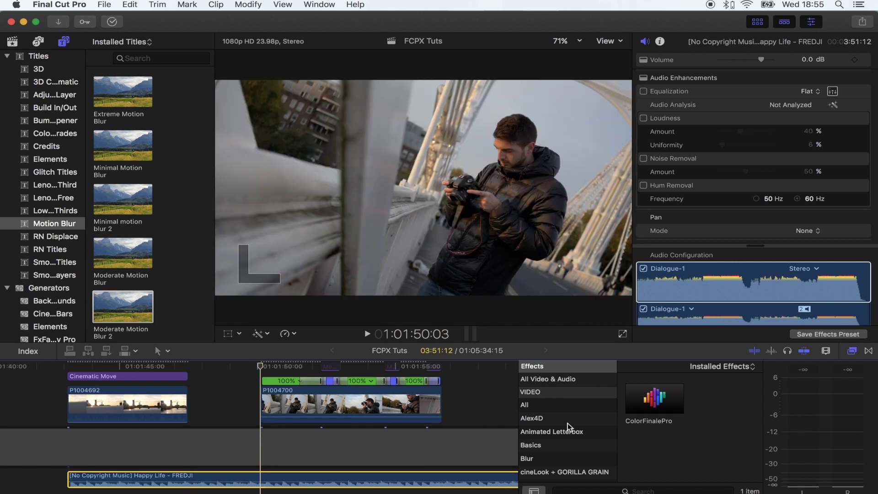
{"action": "scroll", "coordinate": [567, 418], "scroll_direction": "up", "scroll_amount": 2}
{"action": "left_click", "coordinate": [563, 380]}
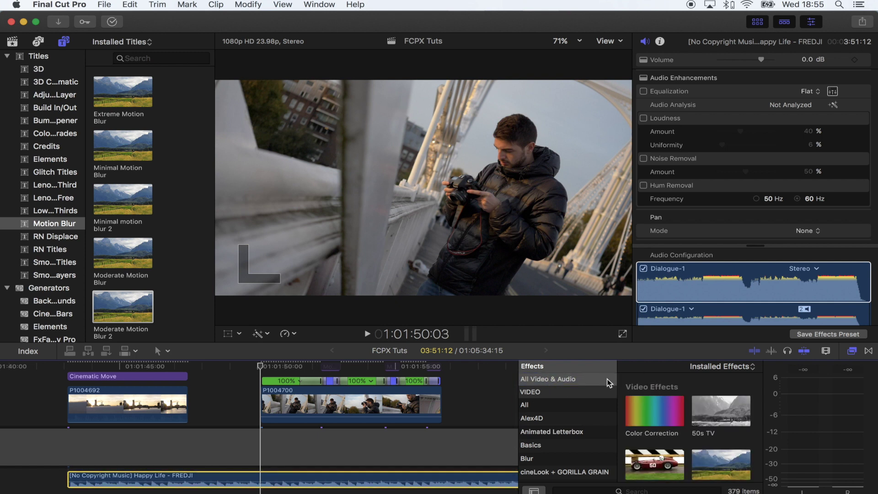
{"action": "left_click", "coordinate": [625, 491]}
{"action": "type", "text": "fat"}
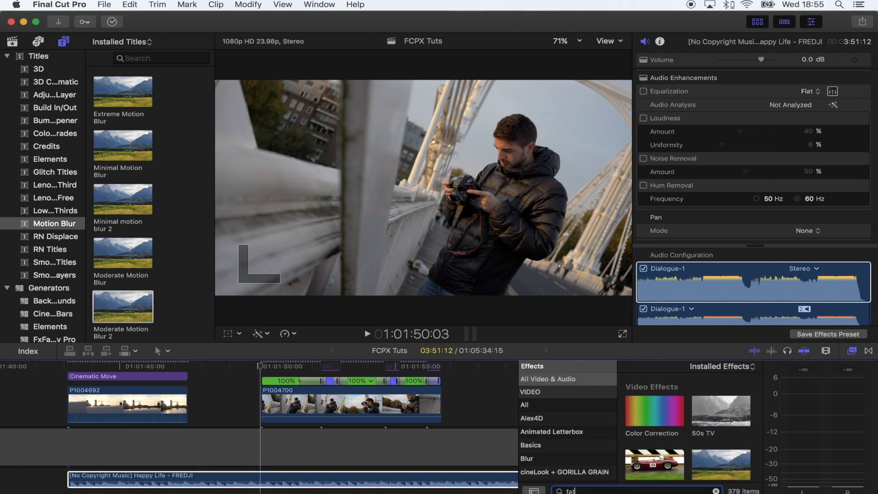
{"action": "type", "text": " eq"}
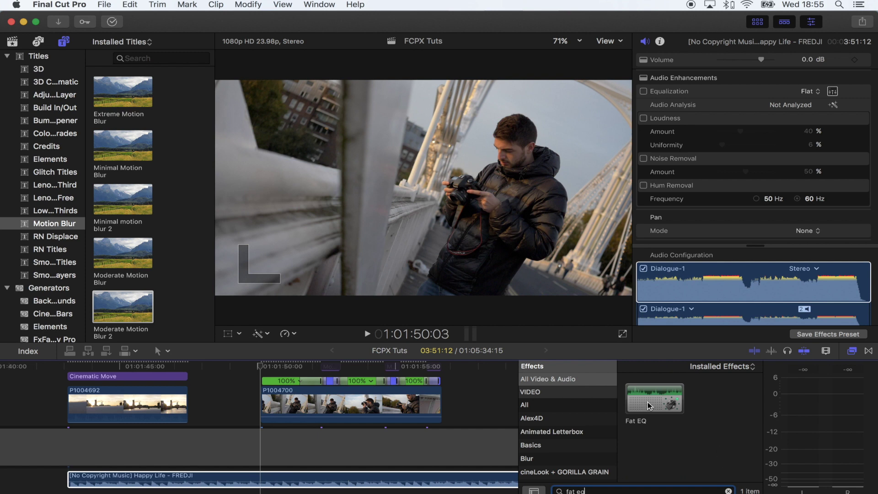
{"action": "left_click_drag", "start_coordinate": [648, 405], "coordinate": [256, 479]}
{"action": "scroll", "coordinate": [786, 109], "scroll_direction": "down", "scroll_amount": 2}
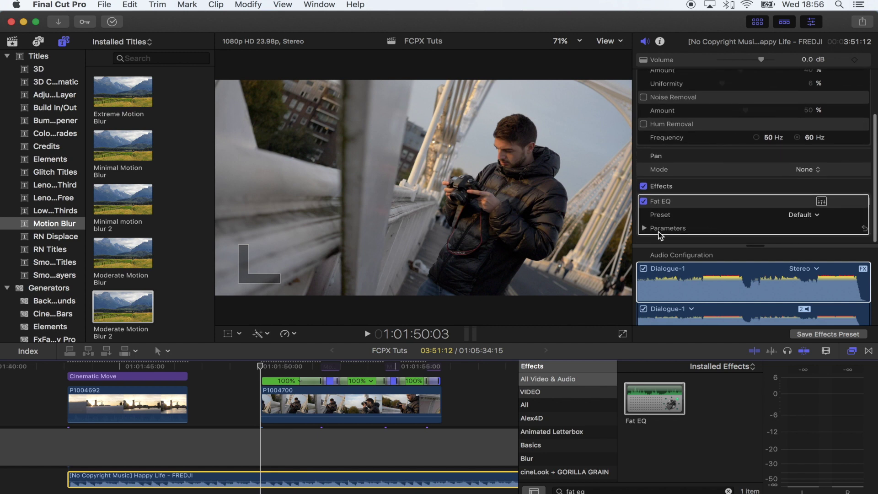
Set Fat EQ band 5 to Cut mode at 20000 Hz, then zoom the timeline near the second clip
{"action": "left_click", "coordinate": [643, 227]}
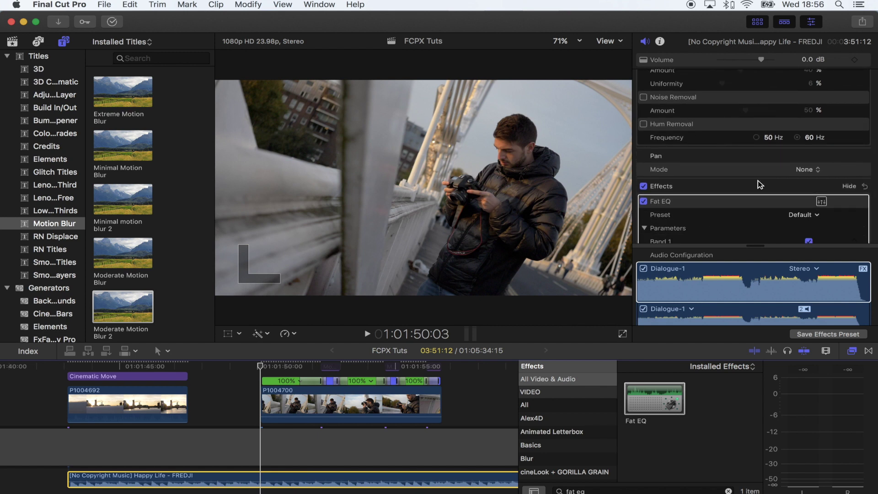
{"action": "scroll", "coordinate": [759, 185], "scroll_direction": "down", "scroll_amount": 10}
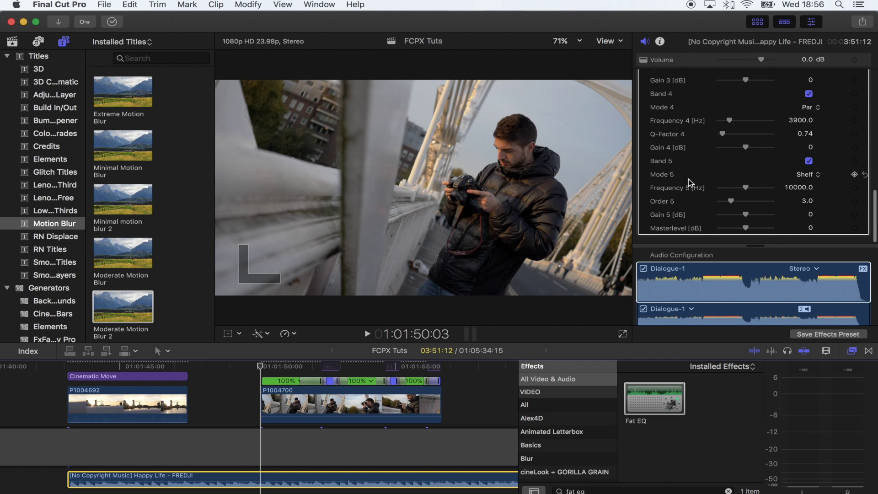
{"action": "left_click", "coordinate": [801, 180]}
{"action": "left_click", "coordinate": [811, 191]}
{"action": "left_click_drag", "start_coordinate": [755, 187], "coordinate": [784, 190]}
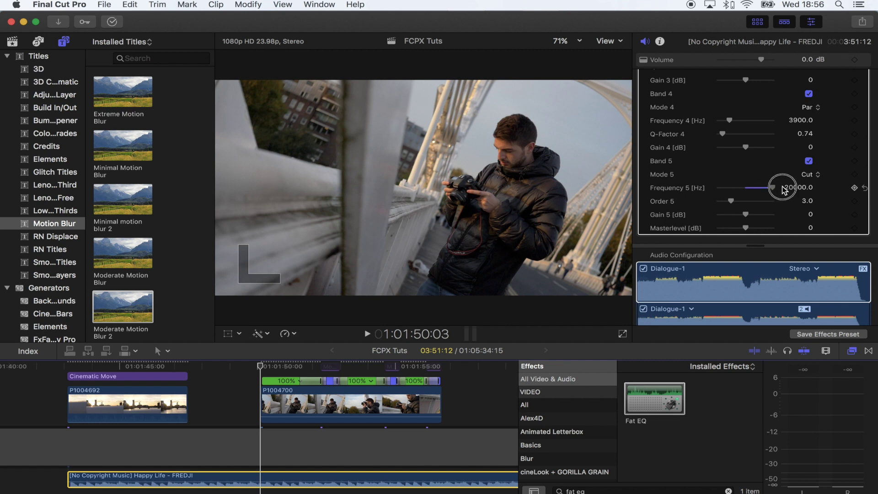
{"action": "left_click", "coordinate": [795, 190]}
{"action": "key", "text": "Return"}
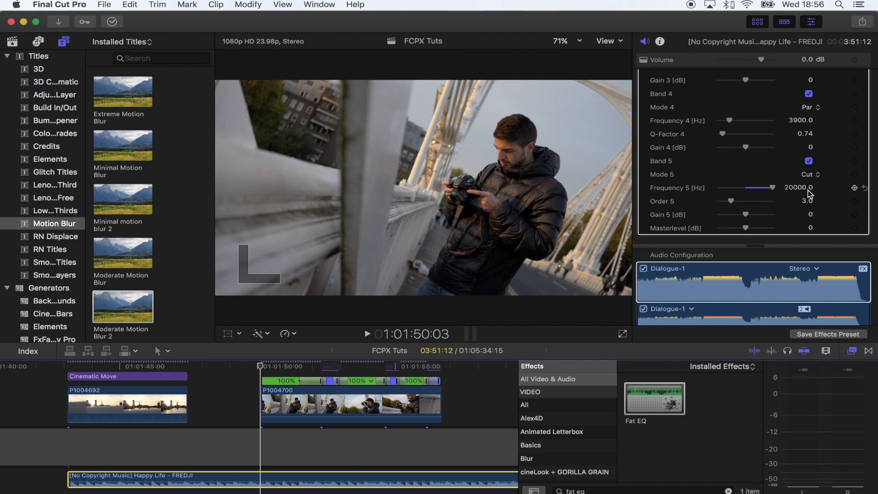
{"action": "left_click", "coordinate": [231, 371]}
{"action": "key", "text": "super+equal"}
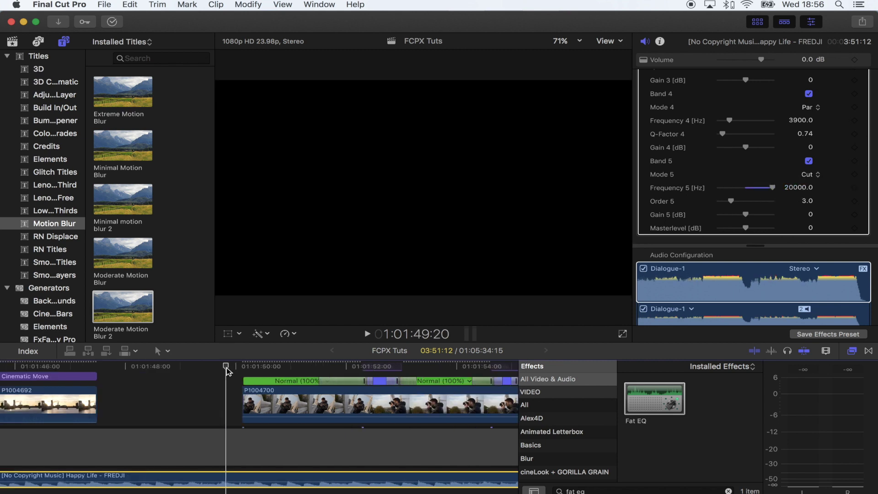
Keyframe Frequency 5 down to 384 Hz in the fast section and play it back
{"action": "left_click_drag", "start_coordinate": [231, 371], "coordinate": [241, 368]}
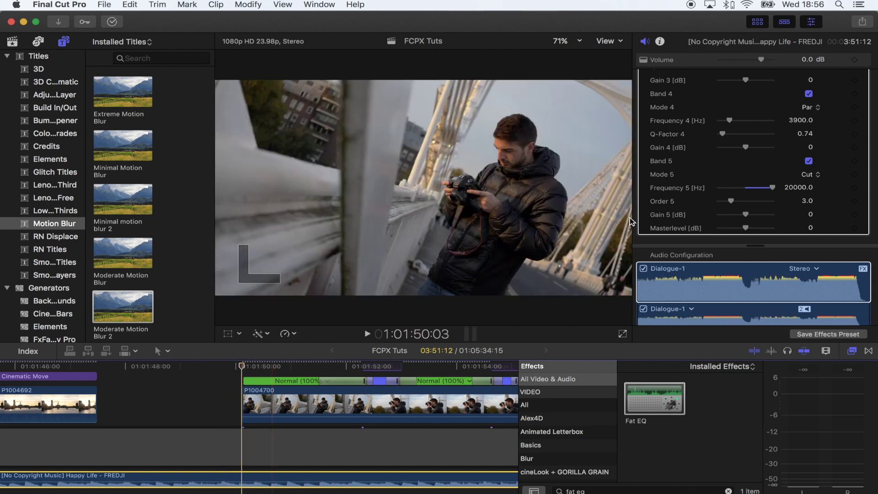
{"action": "left_click", "coordinate": [198, 366]}
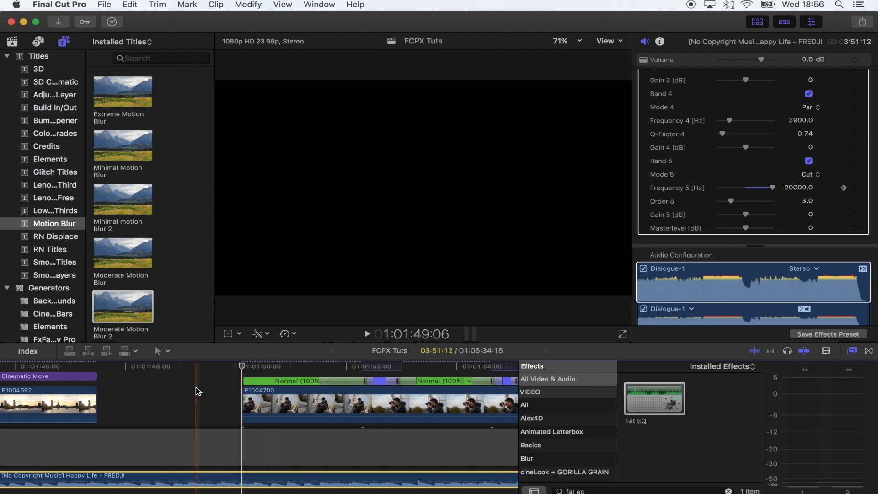
{"action": "left_click", "coordinate": [242, 365]}
{"action": "left_click_drag", "start_coordinate": [245, 365], "coordinate": [271, 366]}
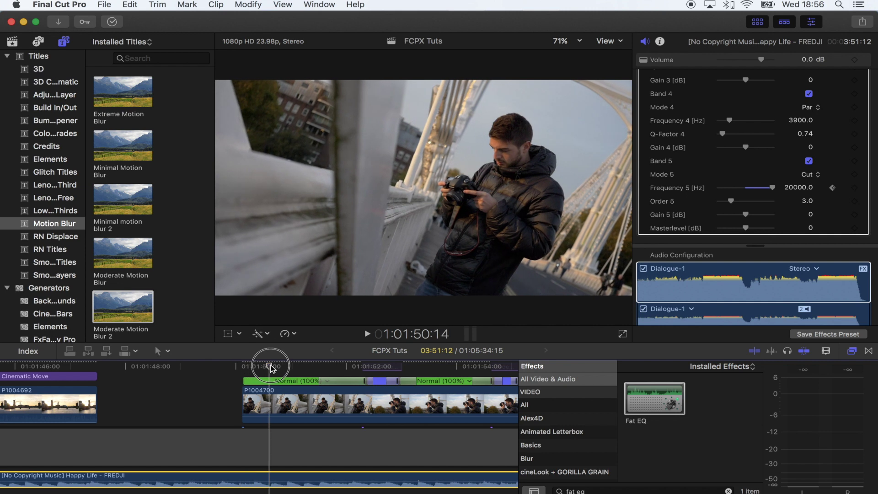
{"action": "left_click_drag", "start_coordinate": [754, 187], "coordinate": [720, 192]}
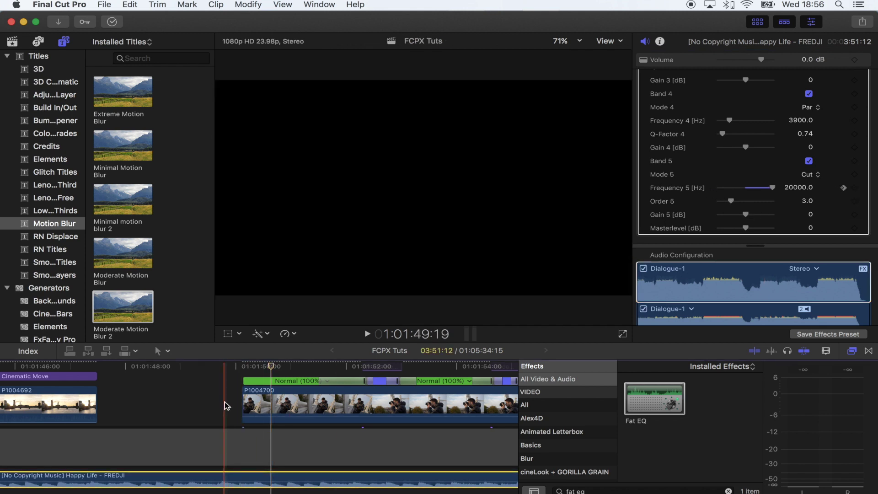
{"action": "key", "text": "space"}
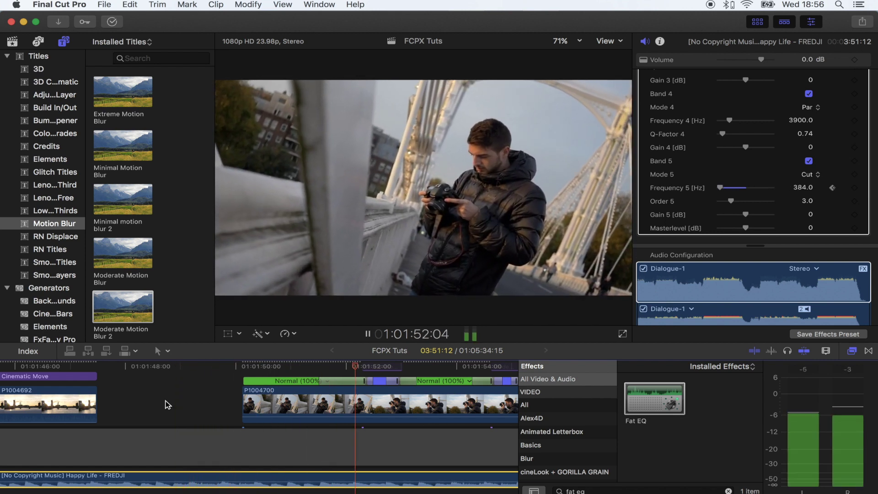
Keyframe Frequency 5 back to 20000 Hz at 01:01:52:13 and review the dip
{"action": "left_click", "coordinate": [353, 365]}
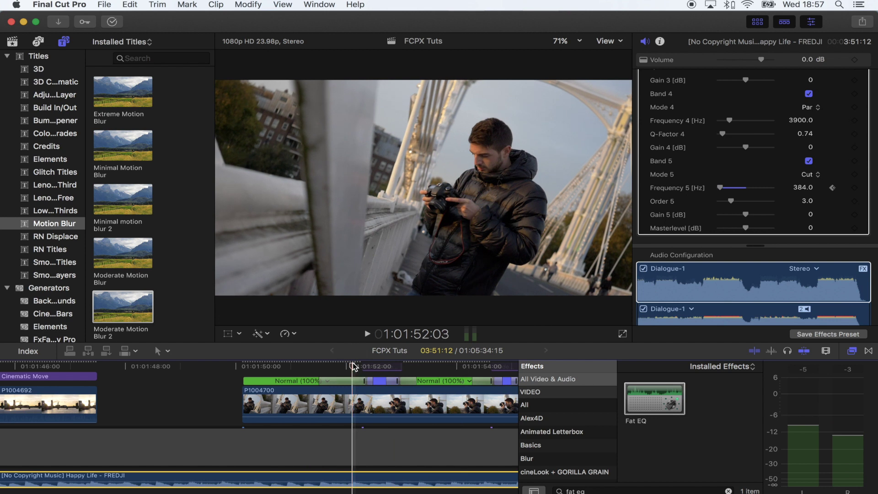
{"action": "mouse_move", "coordinate": [755, 187]}
{"action": "key", "text": "space"}
{"action": "key", "text": "space"}
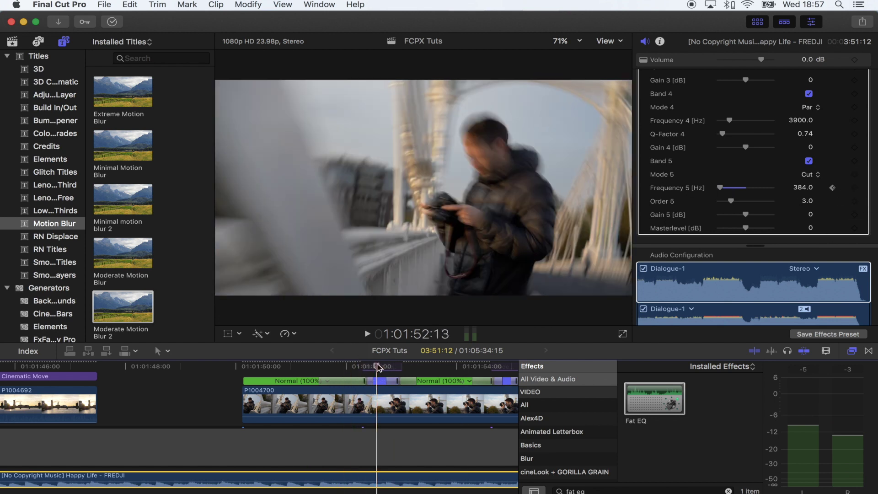
{"action": "left_click_drag", "start_coordinate": [720, 187], "coordinate": [772, 187]}
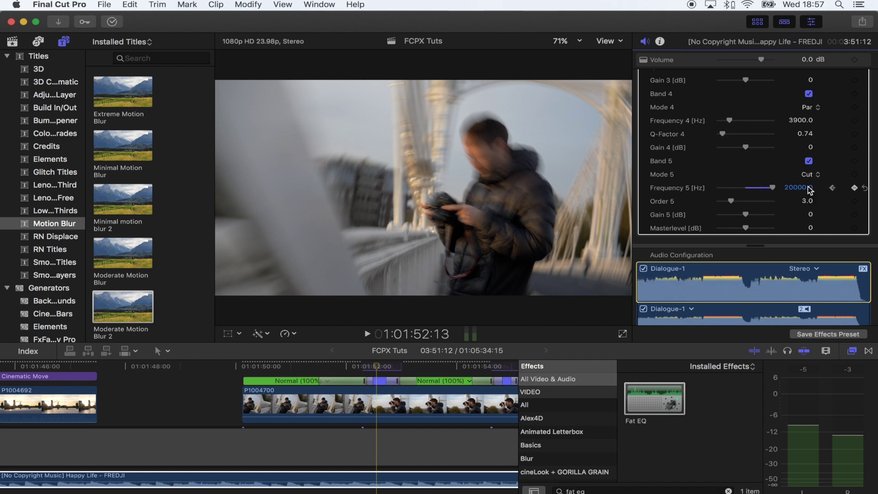
{"action": "left_click", "coordinate": [309, 438]}
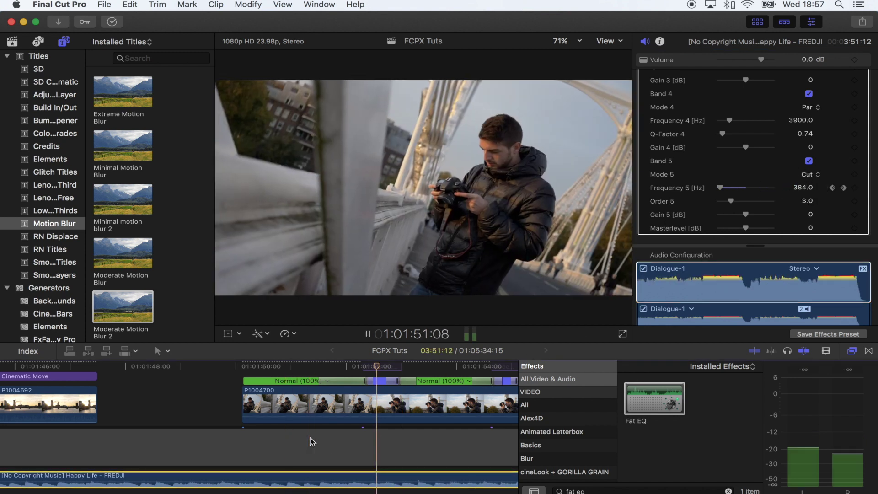
{"action": "key", "text": "space"}
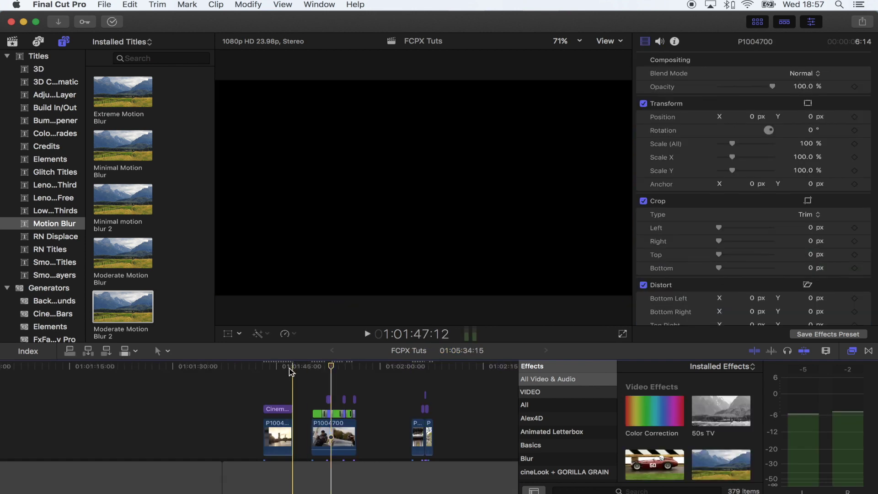
Place an Adjustment Layer above the clips and lengthen it to cover them
{"action": "left_click", "coordinate": [263, 409]}
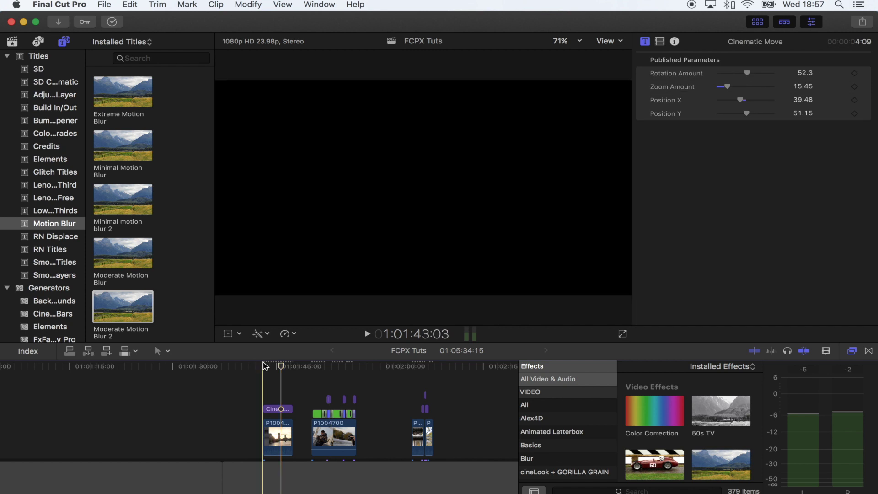
{"action": "left_click", "coordinate": [74, 96]}
{"action": "left_click_drag", "start_coordinate": [122, 92], "coordinate": [268, 389]}
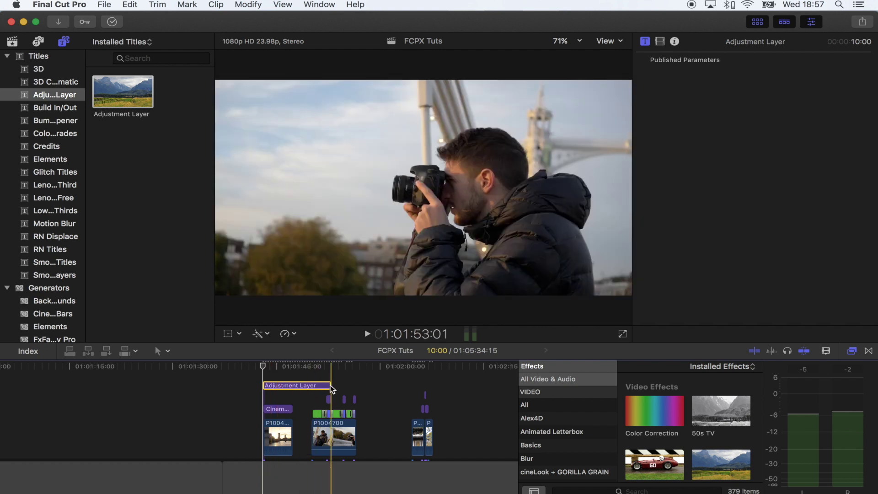
{"action": "left_click_drag", "start_coordinate": [330, 386], "coordinate": [372, 386]}
{"action": "left_click", "coordinate": [332, 368]}
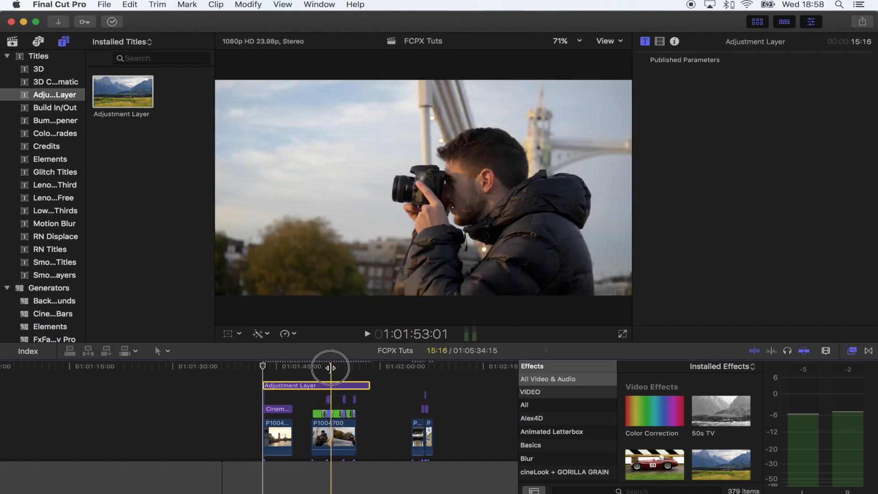
{"action": "key", "text": "super+equal"}
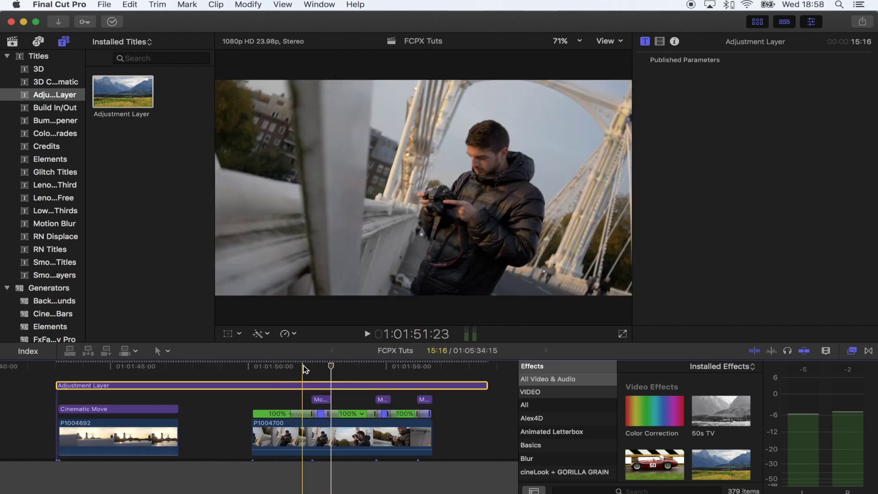
{"action": "left_click", "coordinate": [340, 368]}
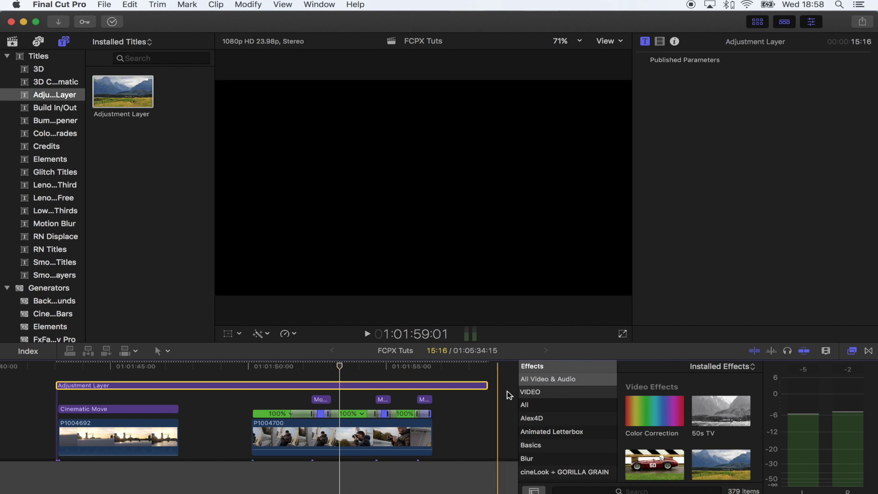
{"action": "scroll", "coordinate": [561, 406], "scroll_direction": "down", "scroll_amount": 5}
Apply ColorFinalePro to the Adjustment Layer and open its Color Finale grading controls
{"action": "left_click", "coordinate": [559, 402]}
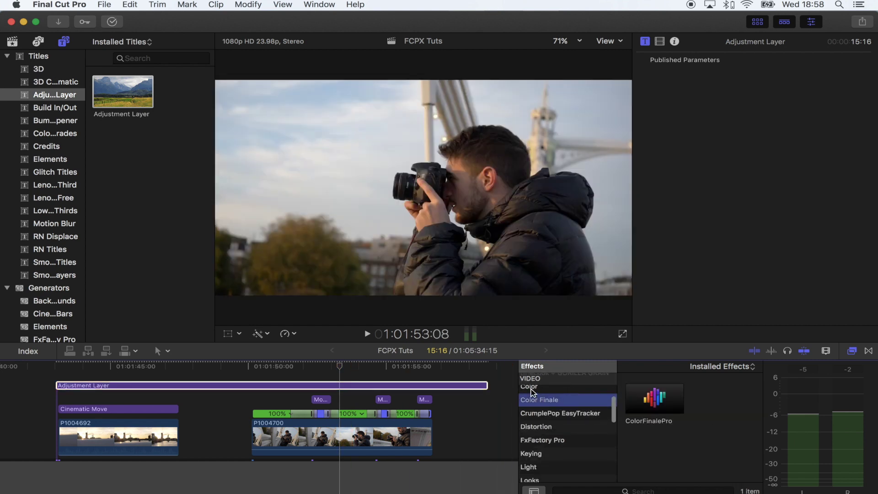
{"action": "left_click_drag", "start_coordinate": [669, 413], "coordinate": [351, 390]}
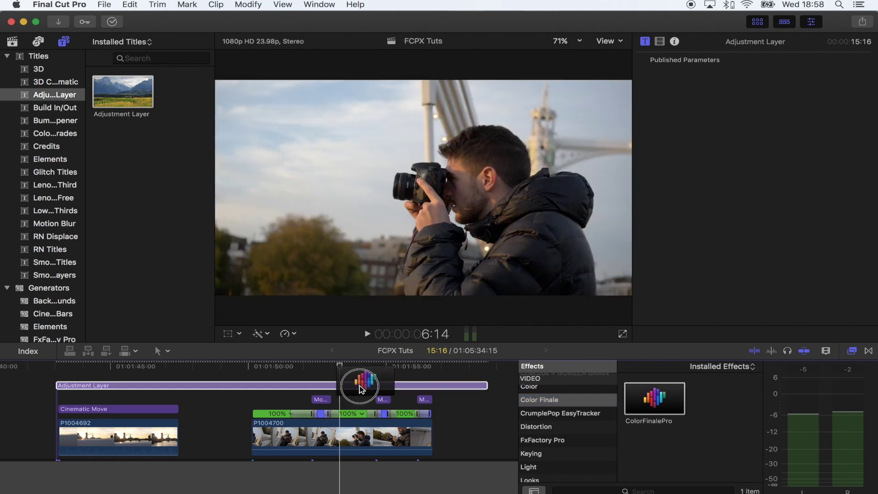
{"action": "left_click", "coordinate": [351, 390]}
{"action": "left_click", "coordinate": [660, 41]}
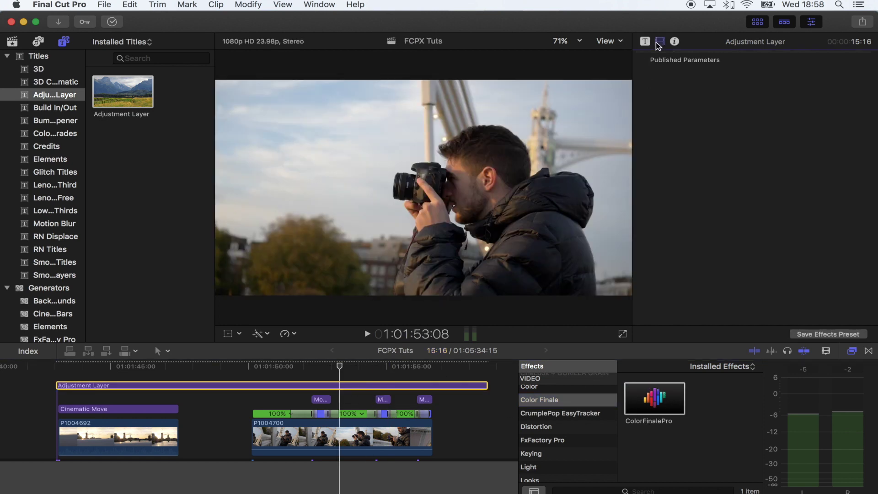
{"action": "left_click", "coordinate": [749, 99]}
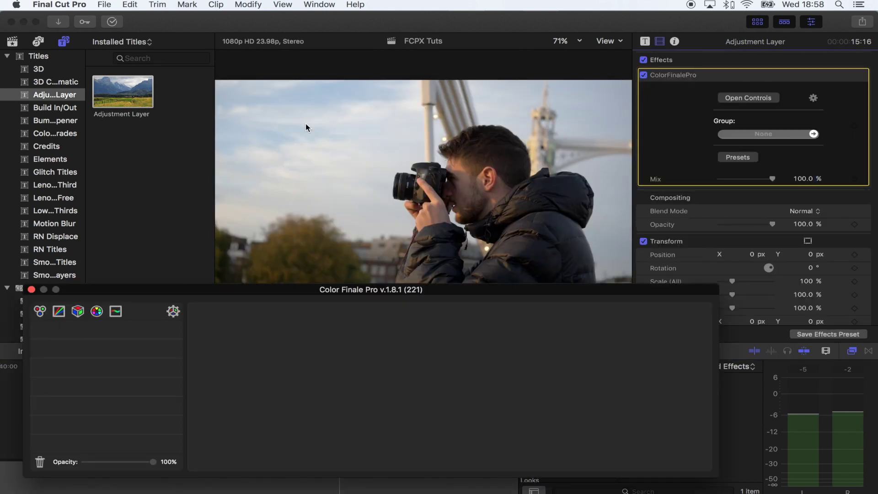
Add a LUT Utility with the Teal And Orange 2 LUT, then close Color Finale
{"action": "left_click", "coordinate": [78, 311]}
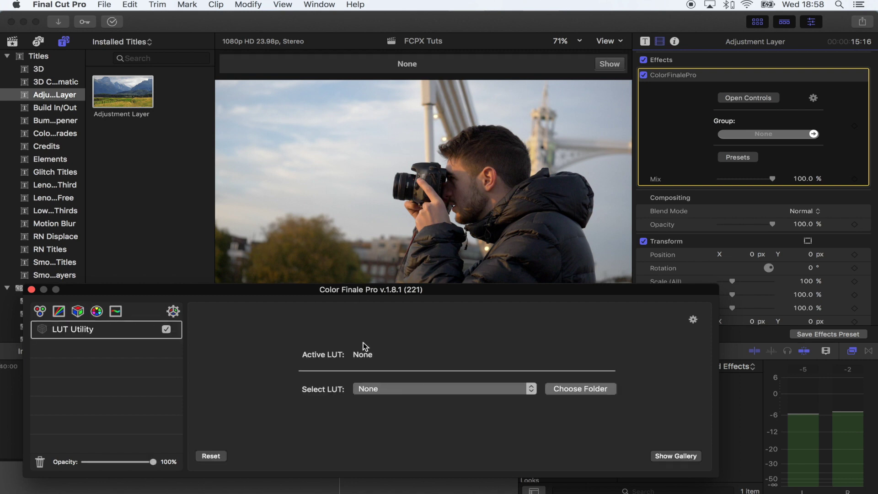
{"action": "left_click", "coordinate": [426, 390]}
{"action": "scroll", "coordinate": [426, 395], "scroll_direction": "down", "scroll_amount": 3}
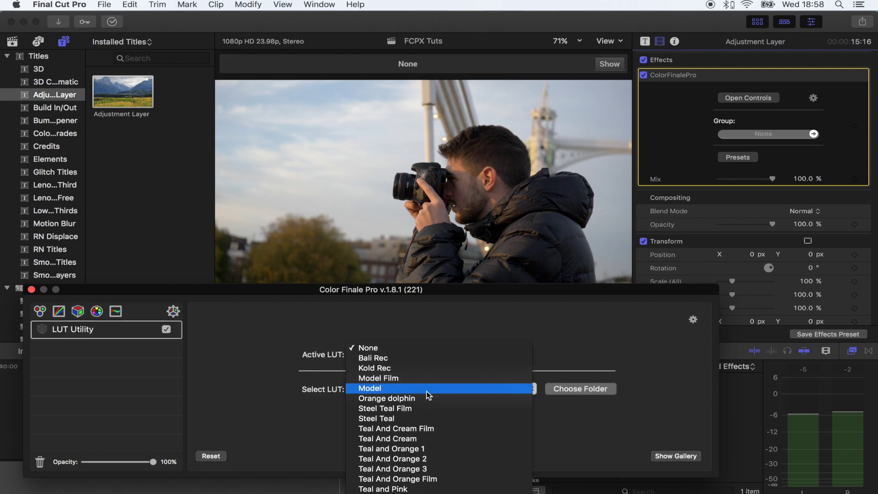
{"action": "left_click", "coordinate": [486, 460]}
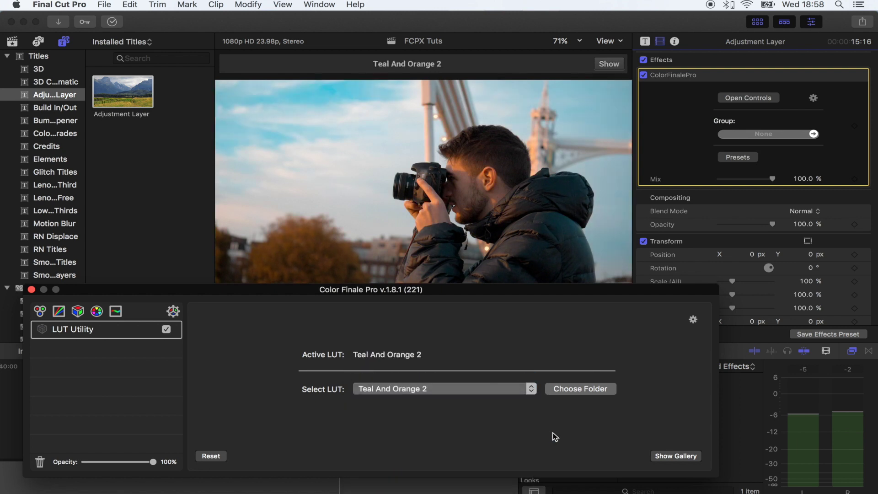
{"action": "left_click", "coordinate": [31, 289]}
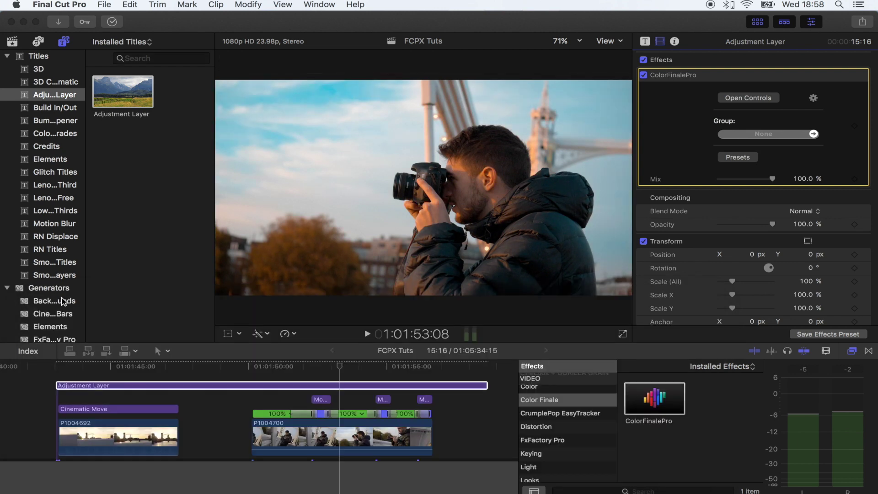
{"action": "left_click", "coordinate": [643, 75]}
{"action": "left_click", "coordinate": [644, 75]}
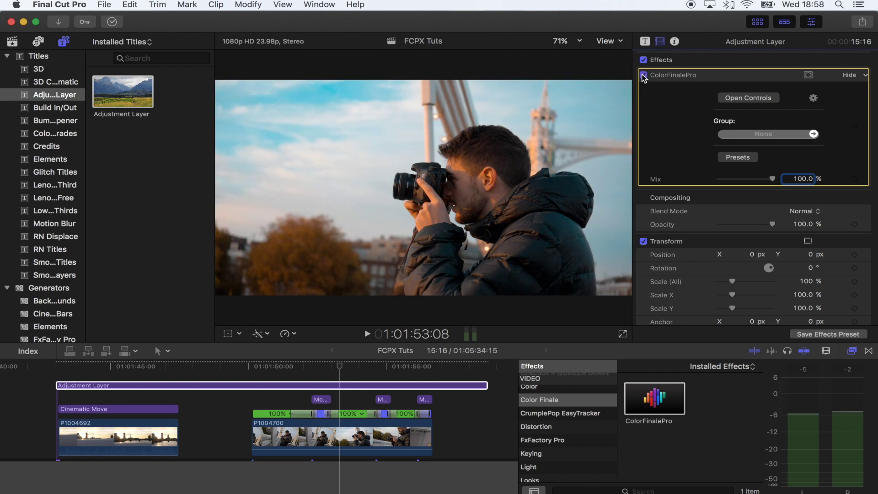
{"action": "left_click", "coordinate": [643, 75]}
{"action": "left_click", "coordinate": [644, 75]}
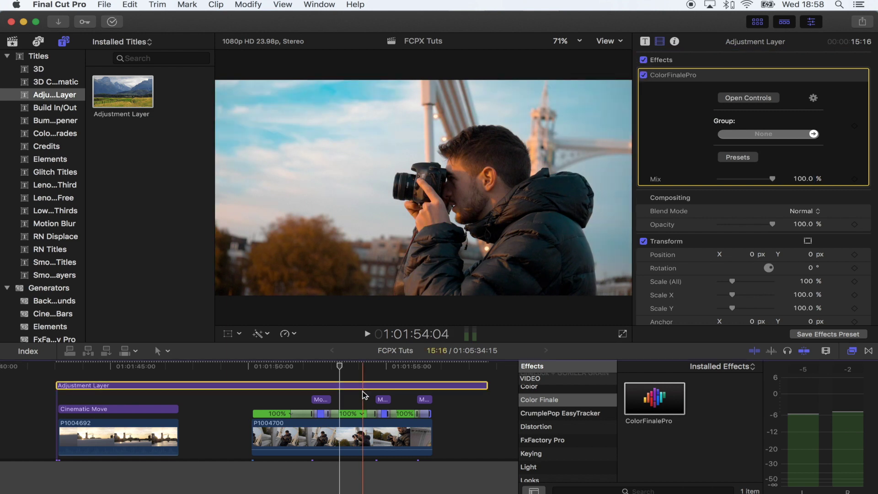
{"action": "left_click", "coordinate": [354, 377]}
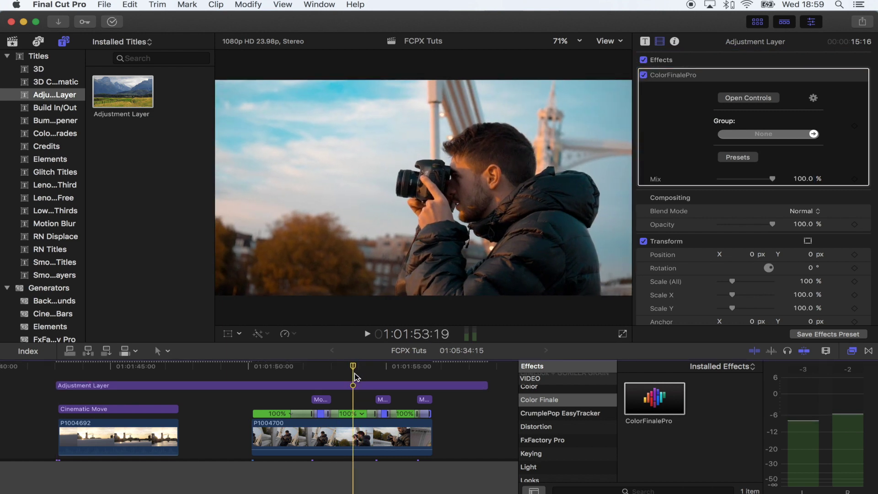